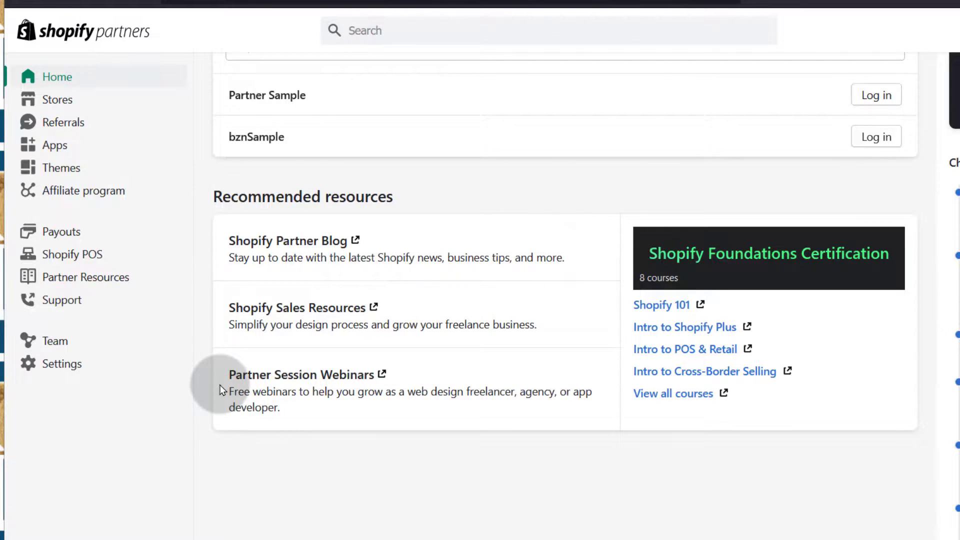
# Open the Partners Stores list showing the Partner Sample and bznSample development stores.
pyautogui.scroll(2, 200, 394)
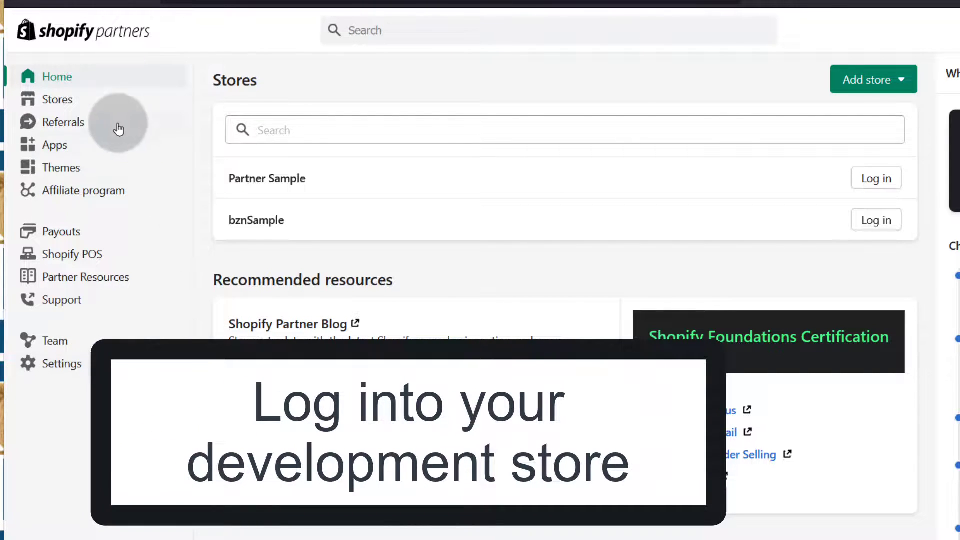
pyautogui.click(54, 102)
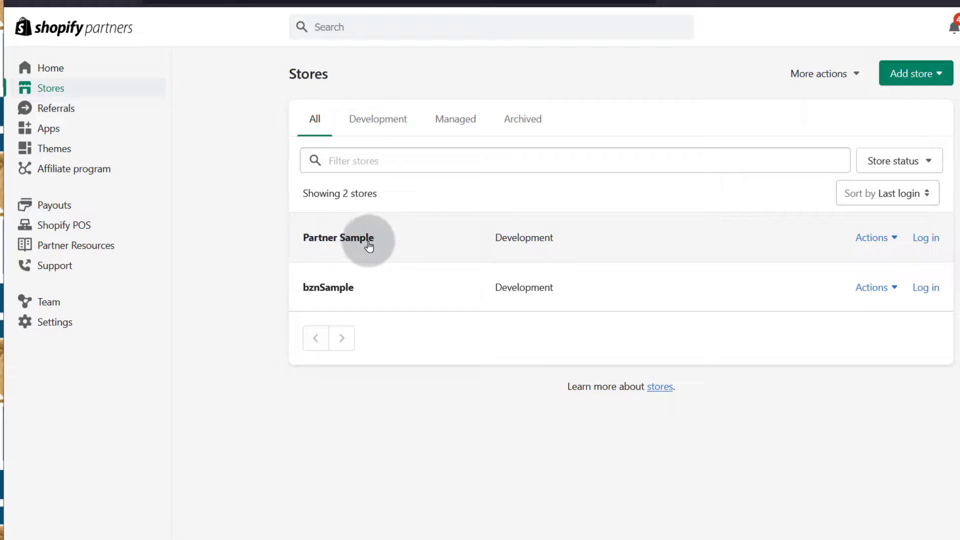
# Log in to the Partner Sample store and review the Home setup guide at 0 of 4 tasks.
pyautogui.click(922, 239)
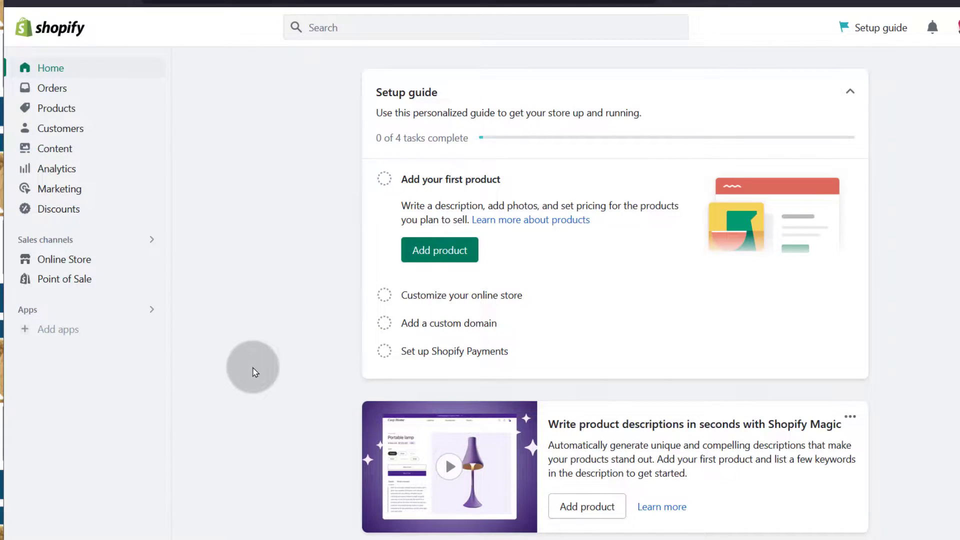
pyautogui.scroll(-1, 492, 285)
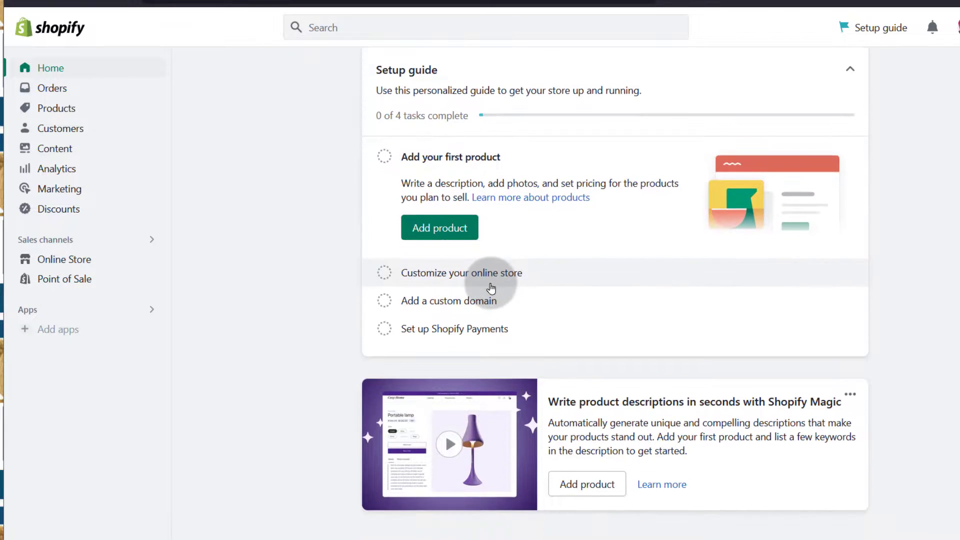
pyautogui.scroll(1, 475, 238)
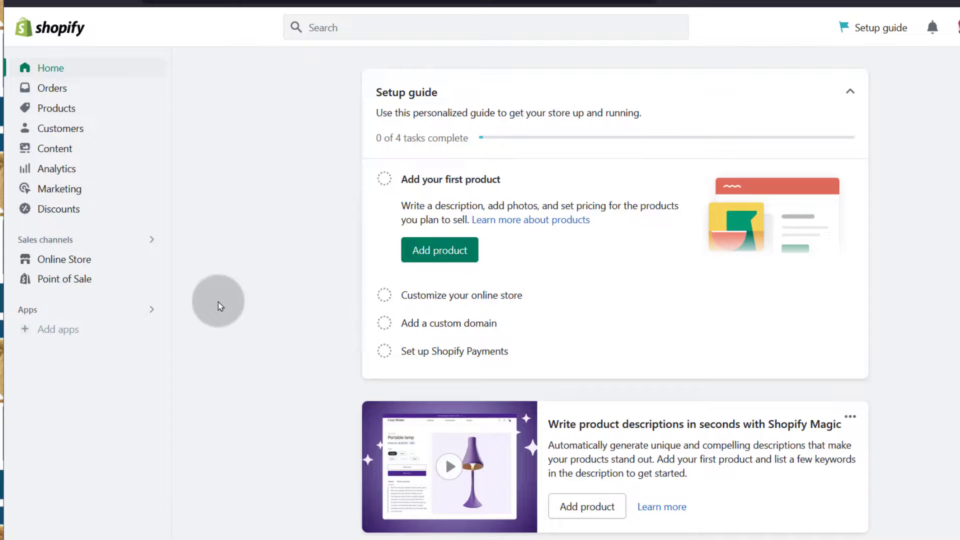
# Browse Orders, Shipping labels and the Shopify Shipping help, then open Products > Purchase orders.
pyautogui.click(43, 90)
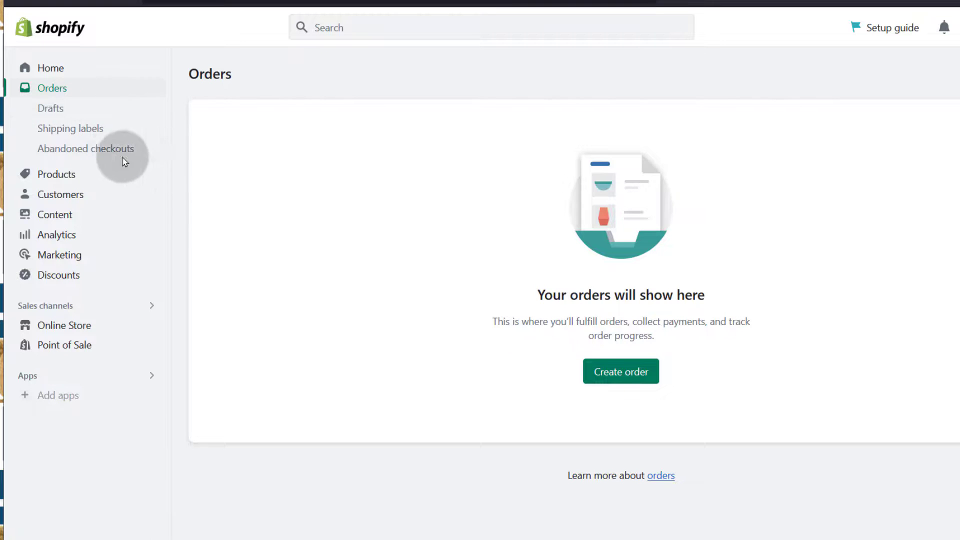
pyautogui.click(71, 129)
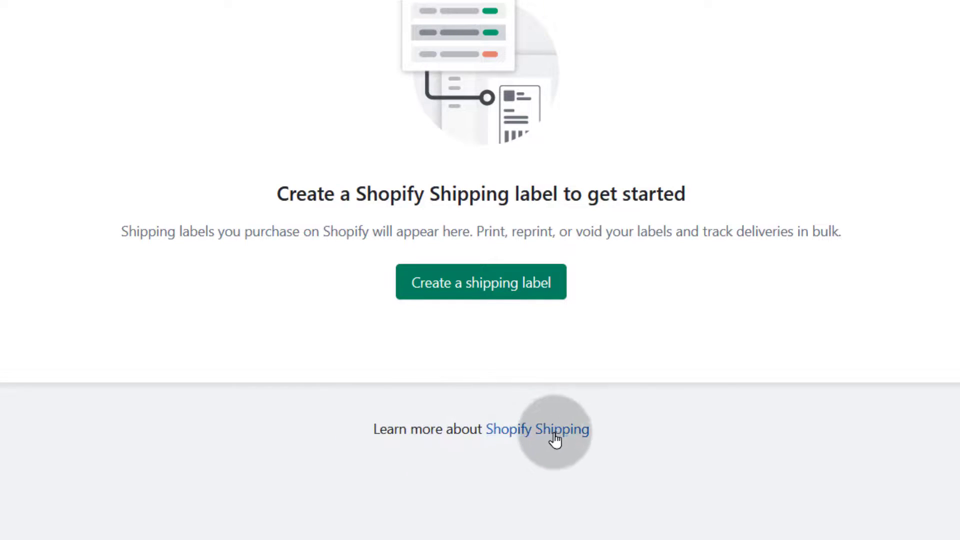
pyautogui.click(521, 431)
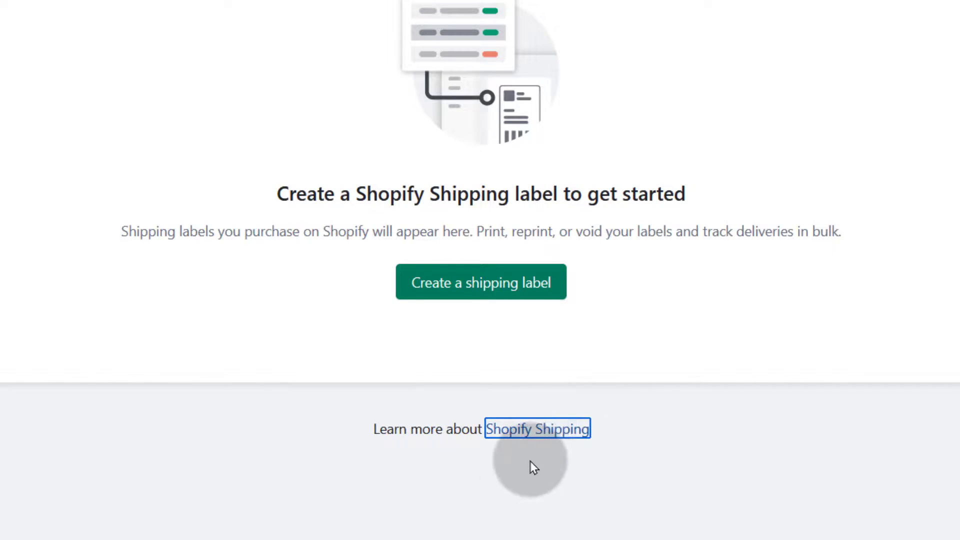
pyautogui.click(515, 493)
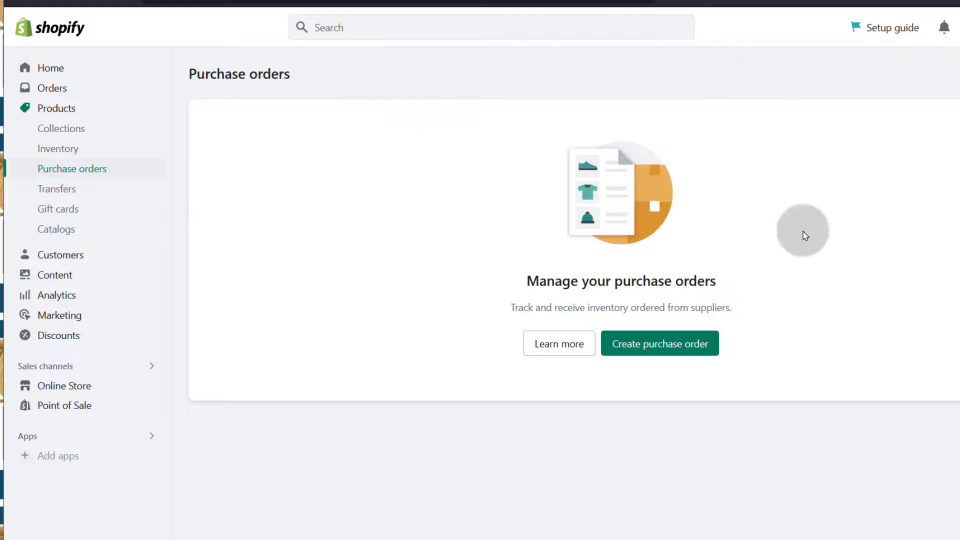
# View the Transfers and Gift cards pages, then the empty Products > Catalogs page.
pyautogui.click(59, 190)
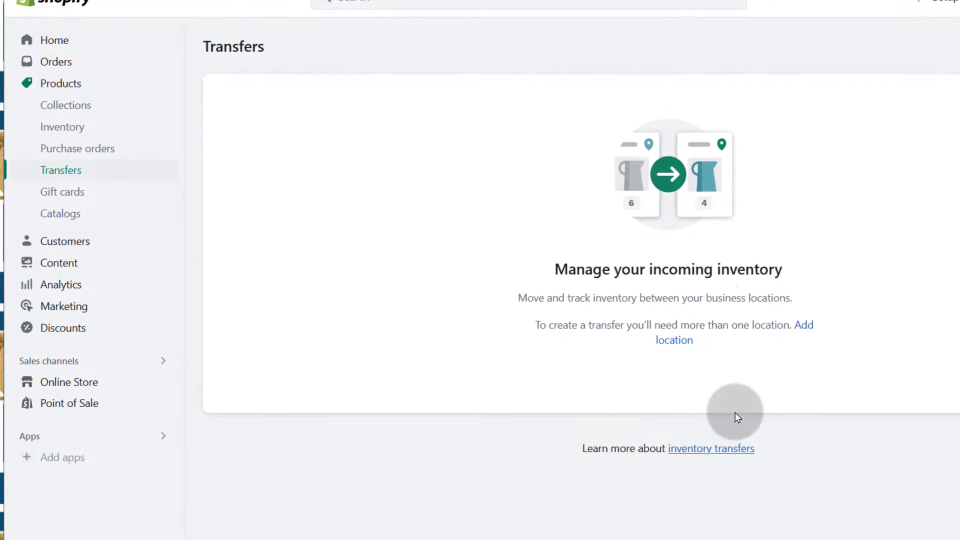
pyautogui.click(65, 190)
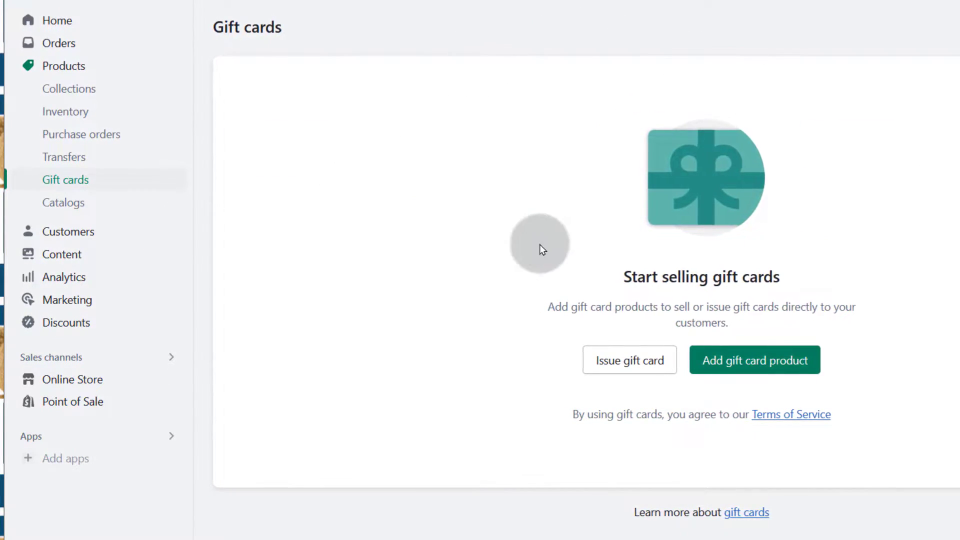
pyautogui.click(63, 205)
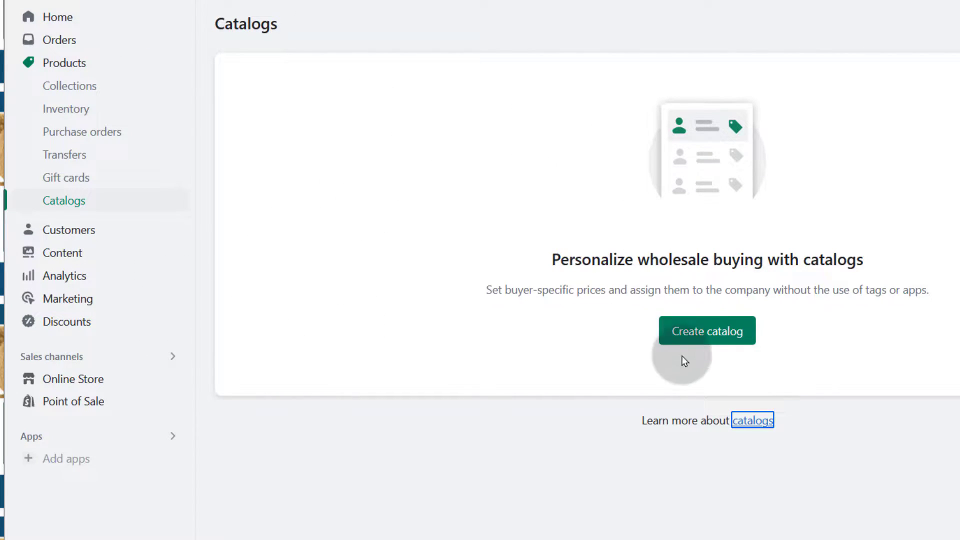
pyautogui.click(403, 441)
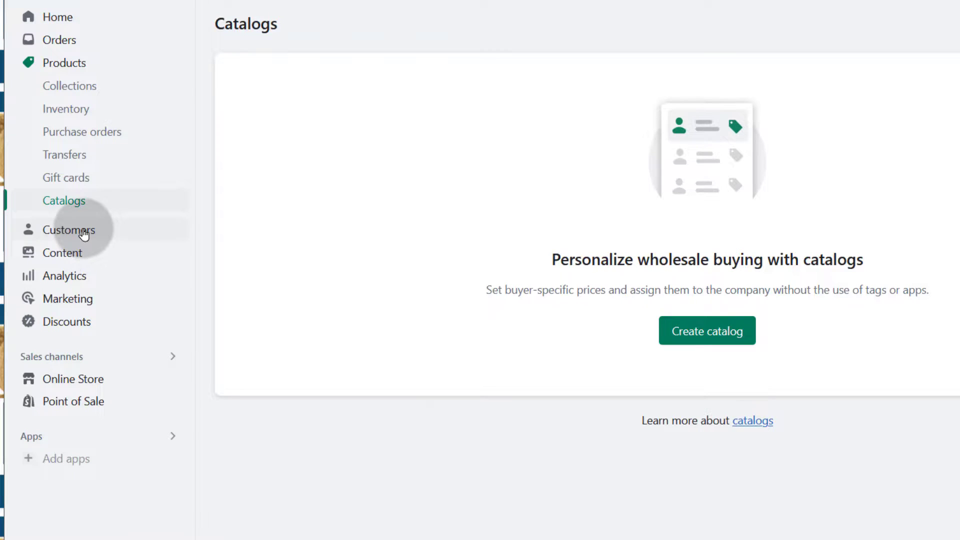
# View Customers and Companies, then open the empty Content > Metaobjects page.
pyautogui.click(65, 232)
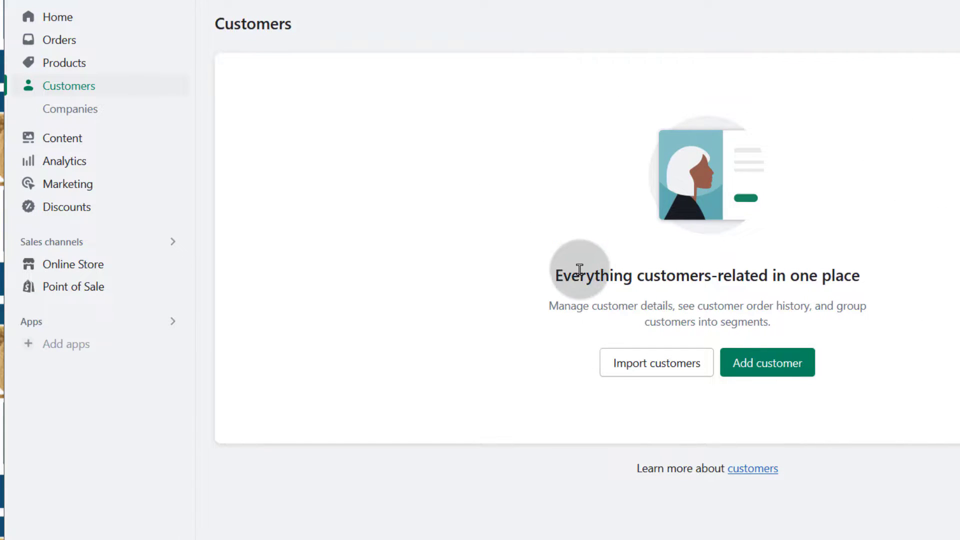
pyautogui.click(71, 108)
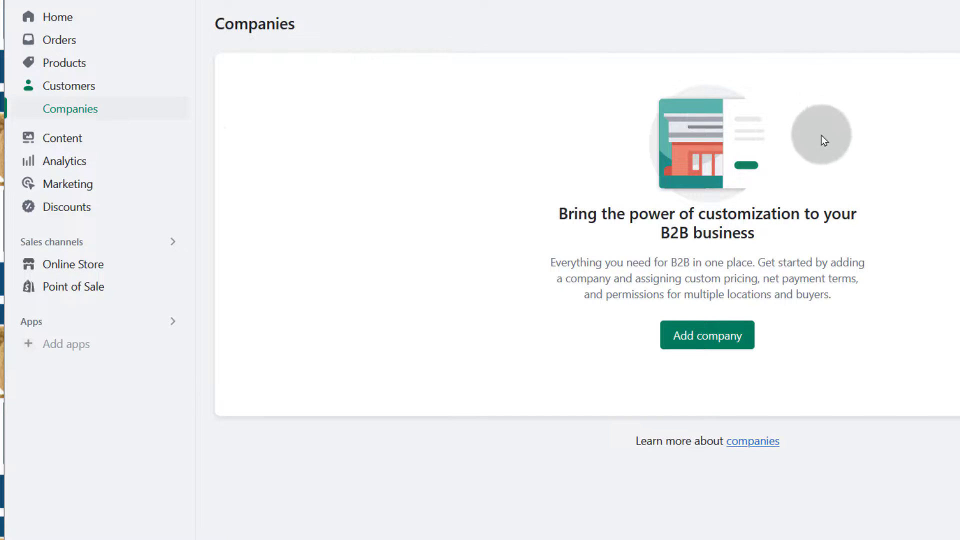
pyautogui.click(60, 138)
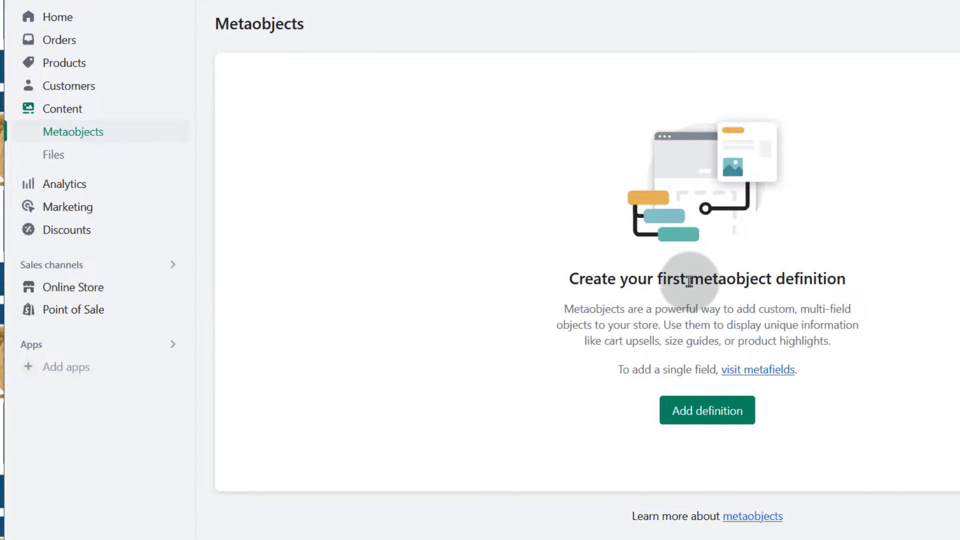
pyautogui.moveTo(689, 281); pyautogui.dragTo(772, 278)
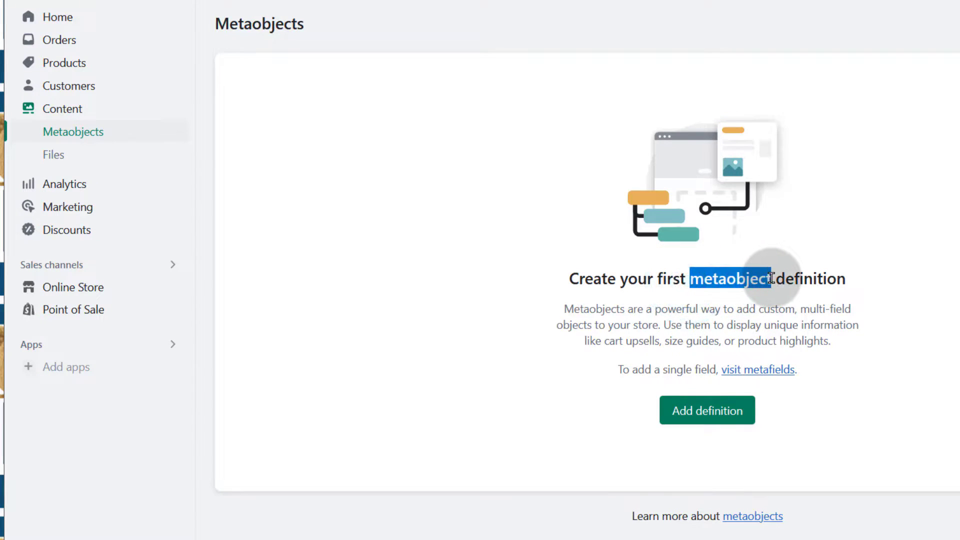
pyautogui.click(633, 279)
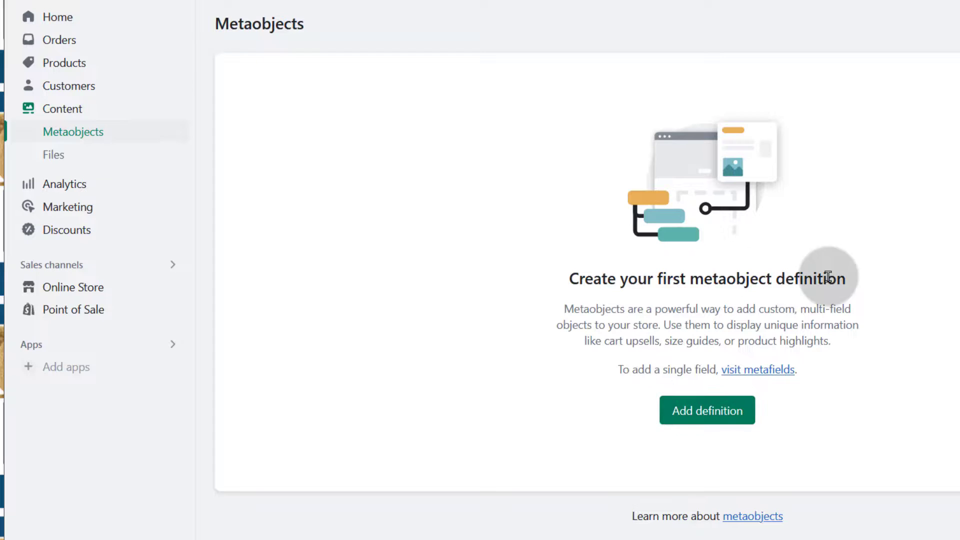
pyautogui.rightClick(707, 412)
pyautogui.click(764, 66)
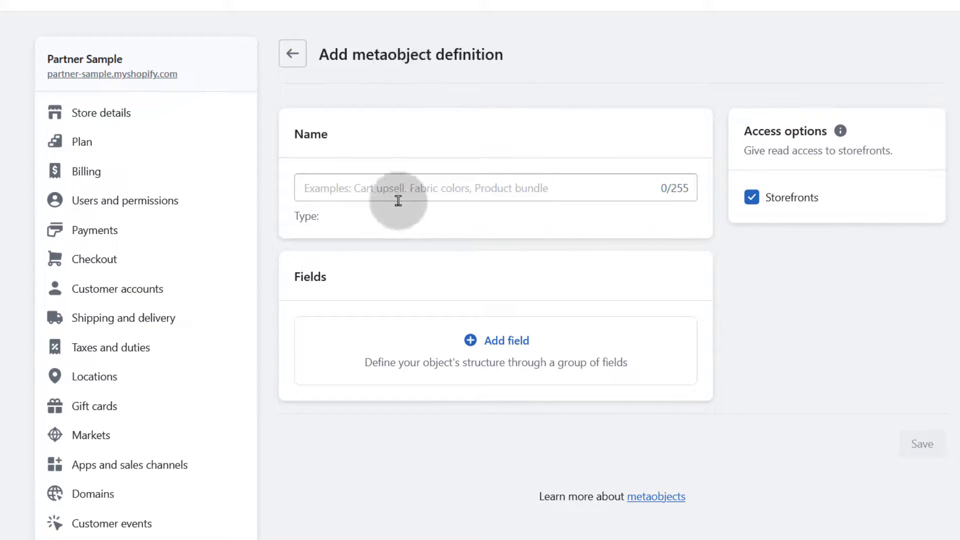
pyautogui.click(341, 189)
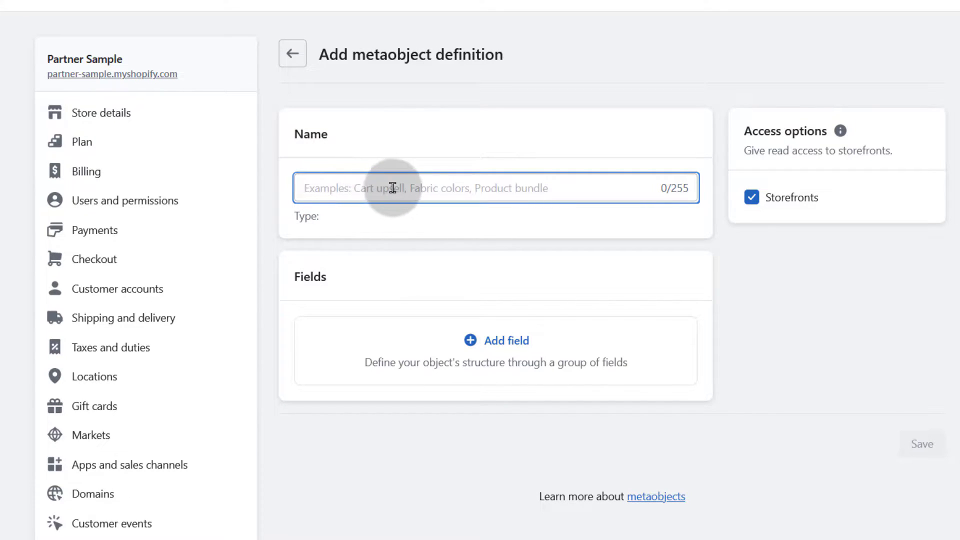
pyautogui.click(329, 191)
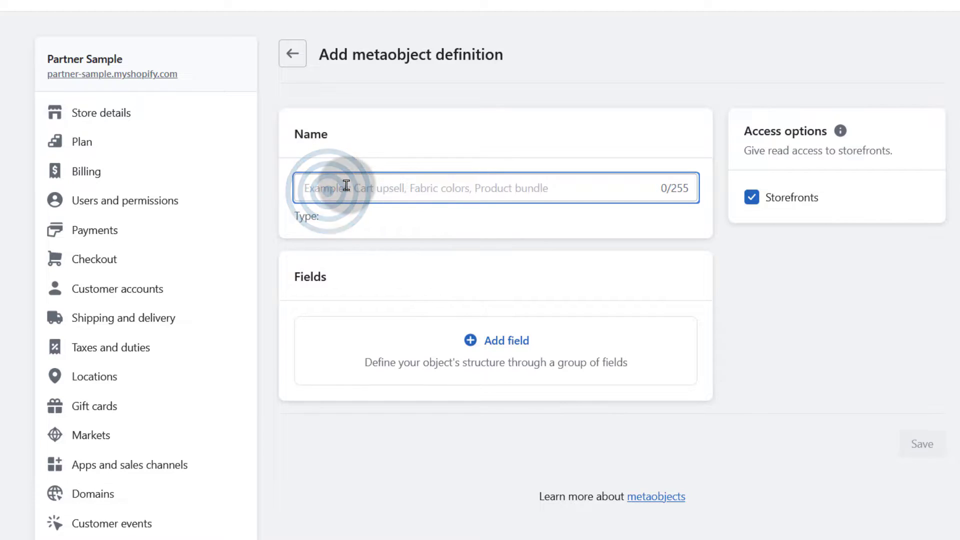
pyautogui.click(498, 339)
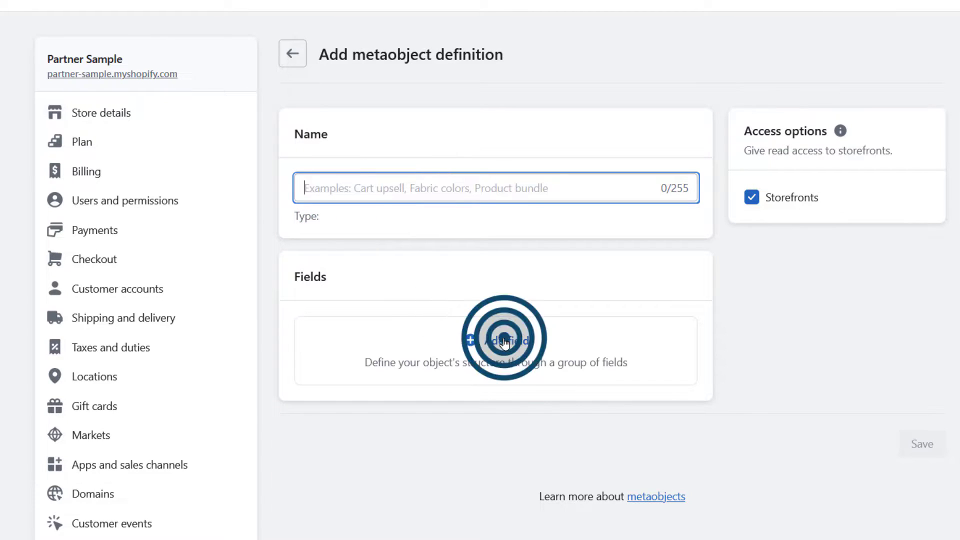
pyautogui.scroll(-10, 397, 272)
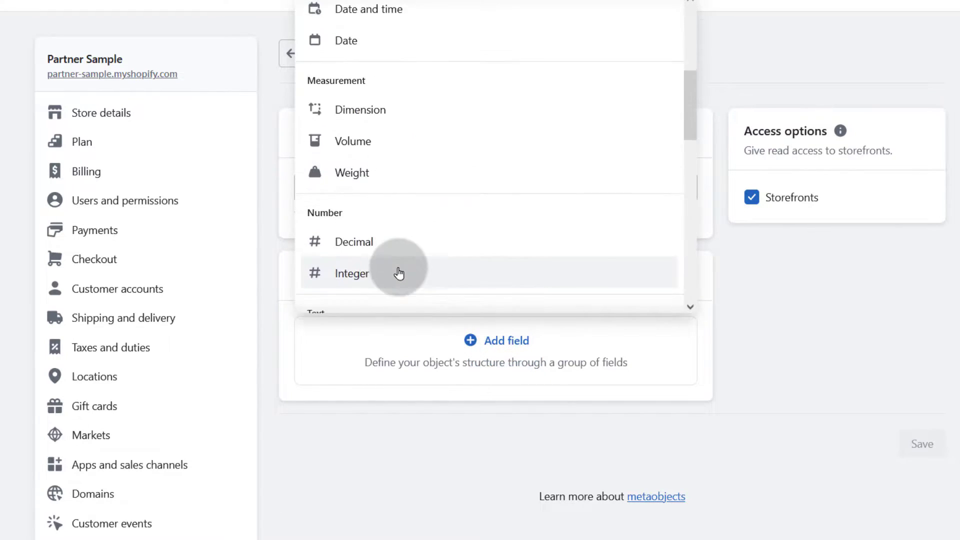
pyautogui.scroll(10, 397, 268)
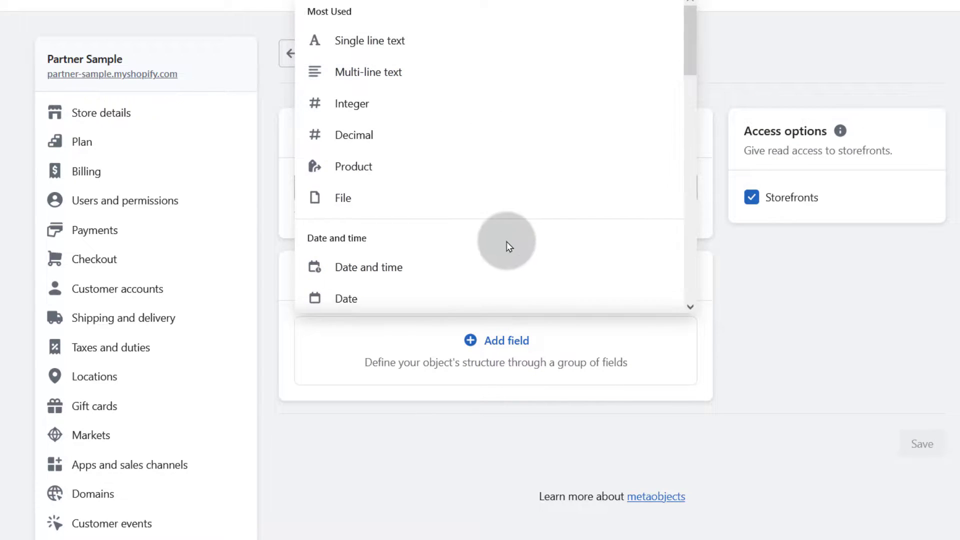
pyautogui.click(441, 460)
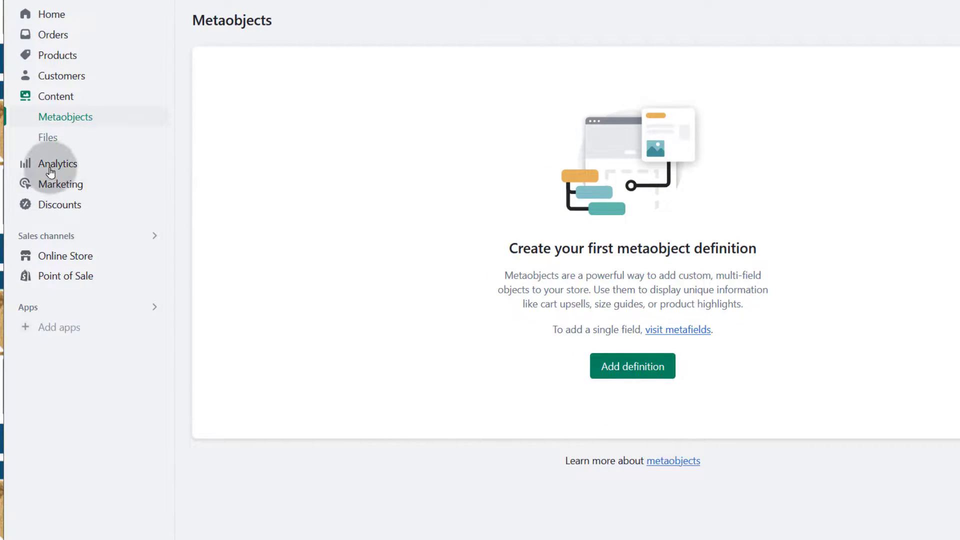
# Open Content > Files, showing the empty area for uploading files.
pyautogui.click(48, 138)
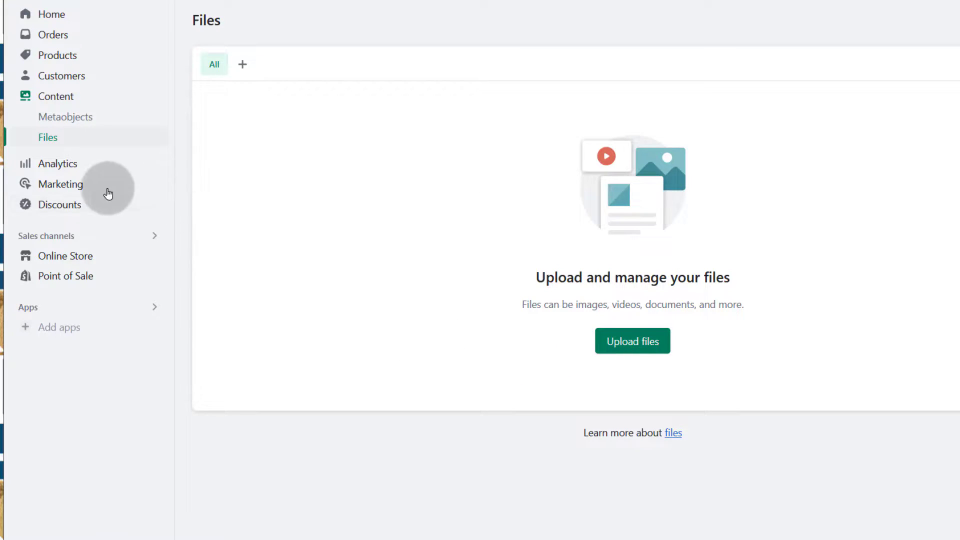
# Scroll through the Analytics cards with zero sales, sessions and orders, then open Reports.
pyautogui.click(64, 168)
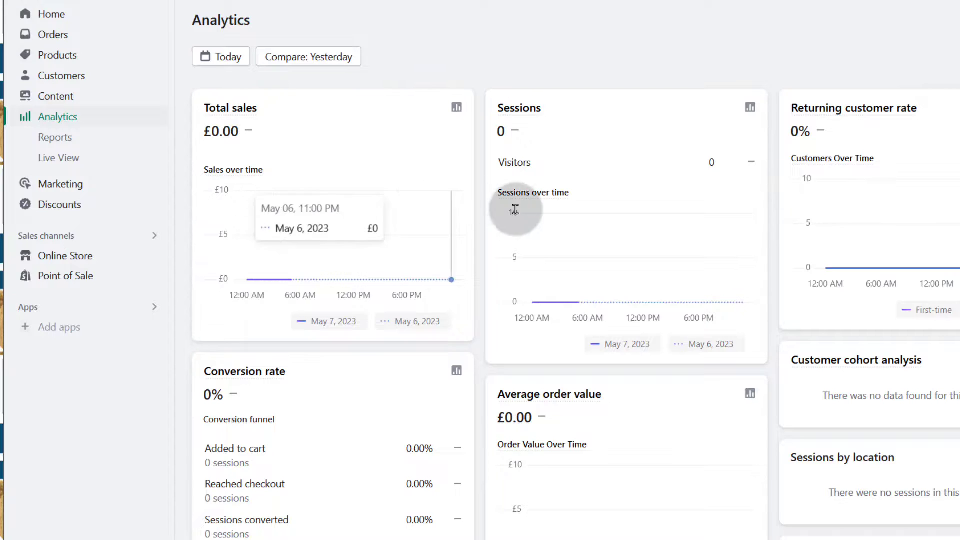
pyautogui.scroll(-3, 283, 237)
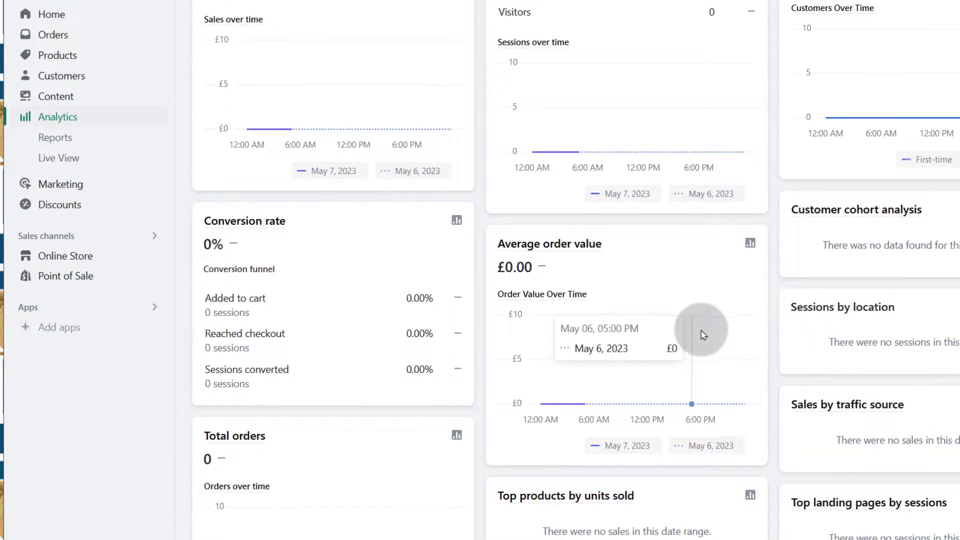
pyautogui.scroll(-9, 869, 438)
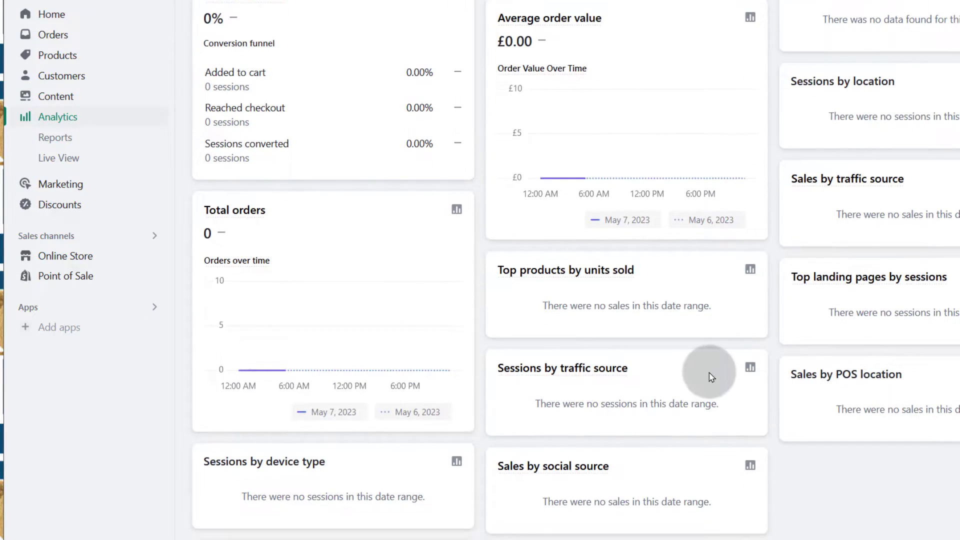
pyautogui.scroll(-5, 567, 366)
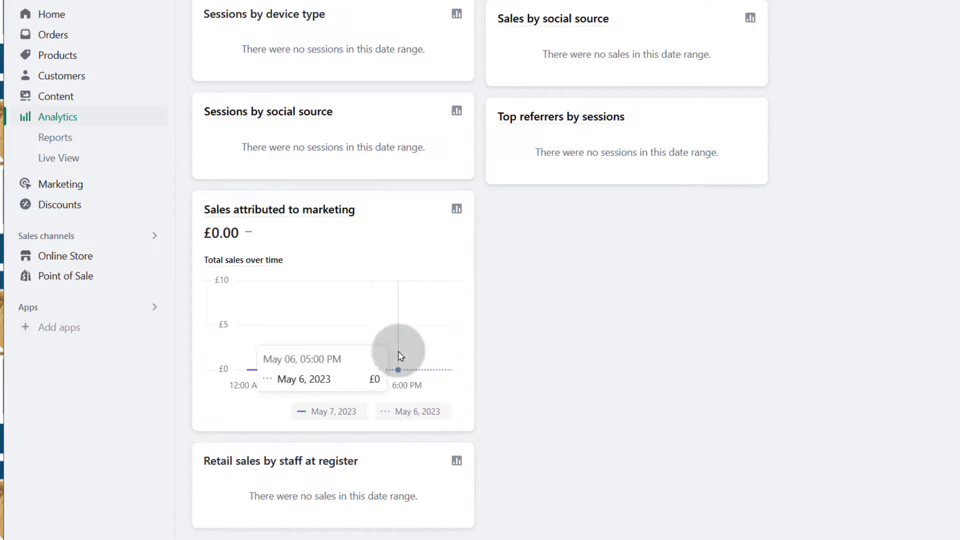
pyautogui.scroll(9, 714, 395)
pyautogui.scroll(7, 714, 395)
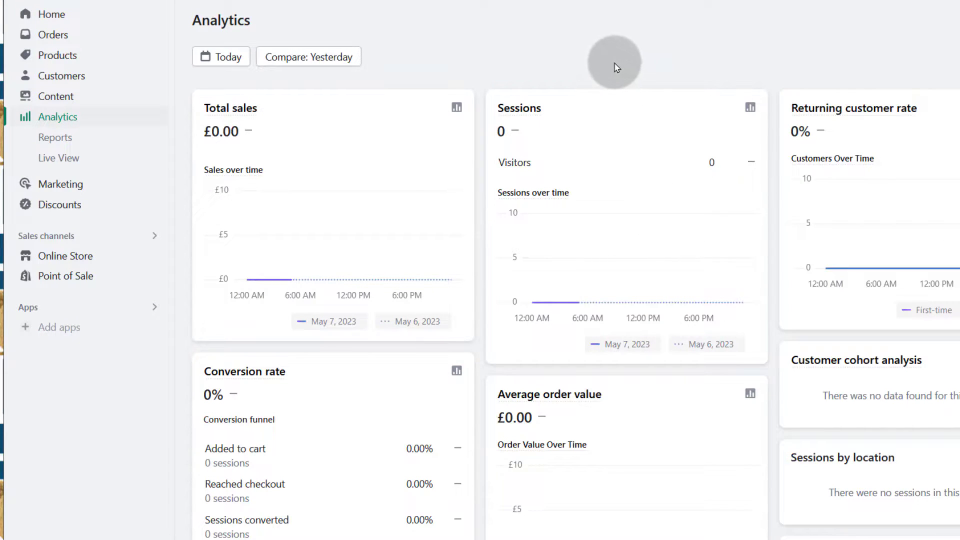
pyautogui.click(58, 142)
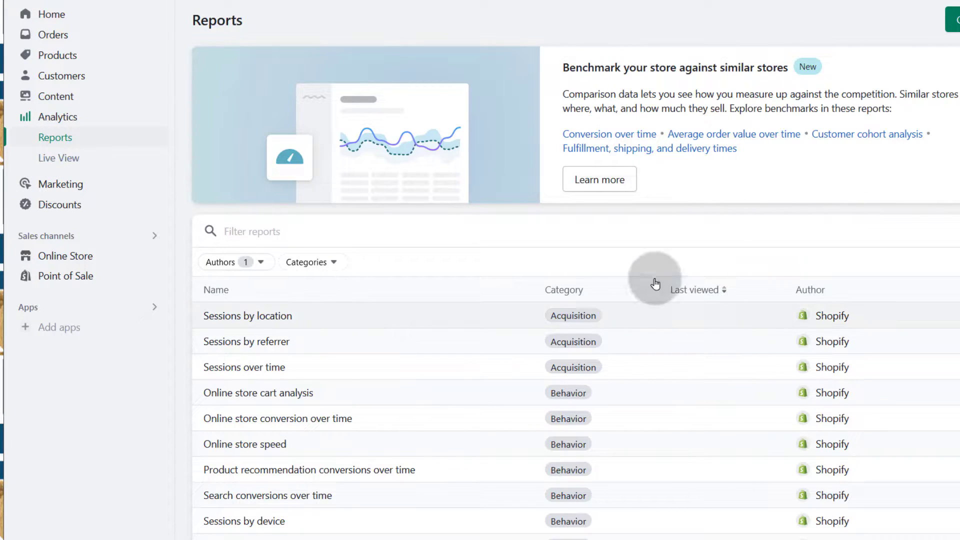
# Scroll through the built-in reports, then open Live View showing zero visitors and £0.00 sales.
pyautogui.scroll(-5, 321, 350)
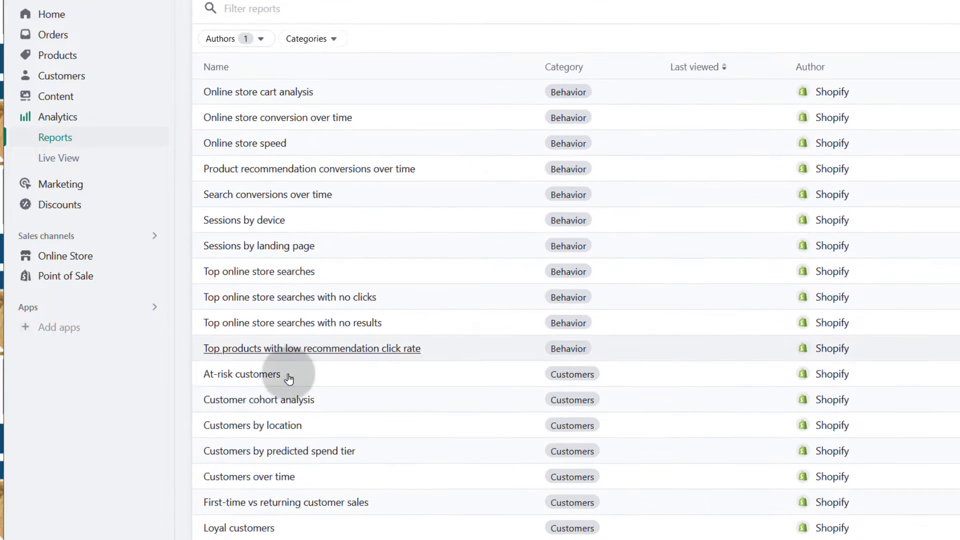
pyautogui.scroll(2, 299, 293)
pyautogui.scroll(-12, 317, 463)
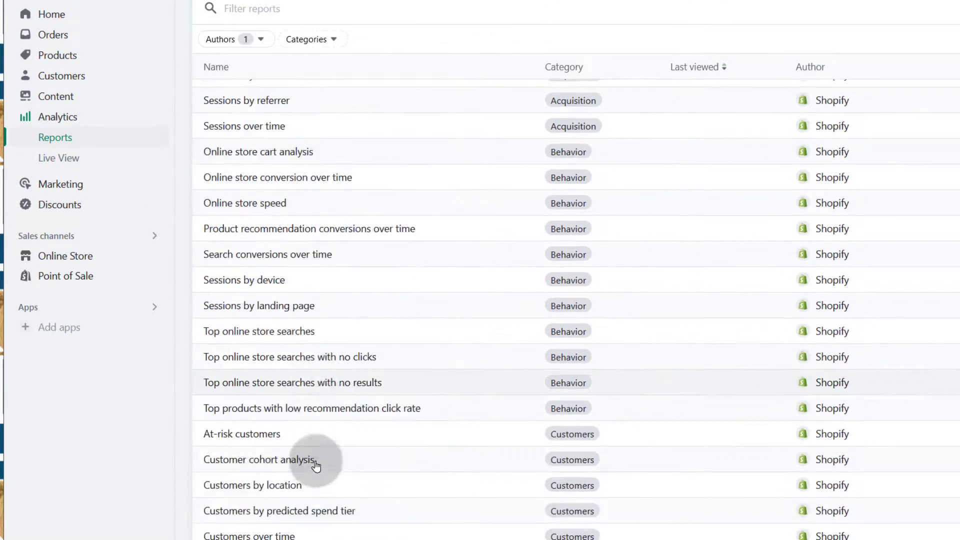
pyautogui.scroll(6, 343, 438)
pyautogui.scroll(10, 350, 430)
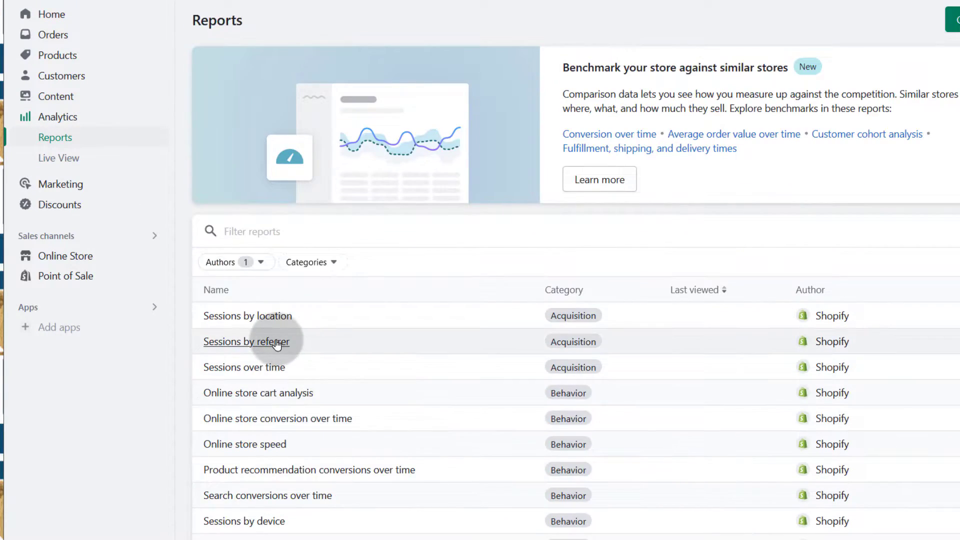
pyautogui.scroll(-11, 278, 337)
pyautogui.scroll(-4, 272, 337)
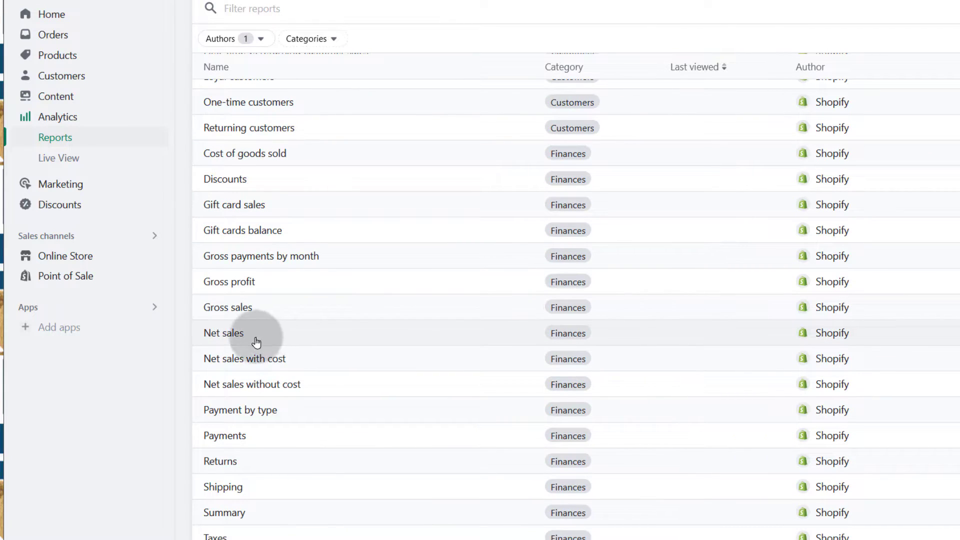
pyautogui.scroll(-6, 256, 343)
pyautogui.scroll(20, 255, 280)
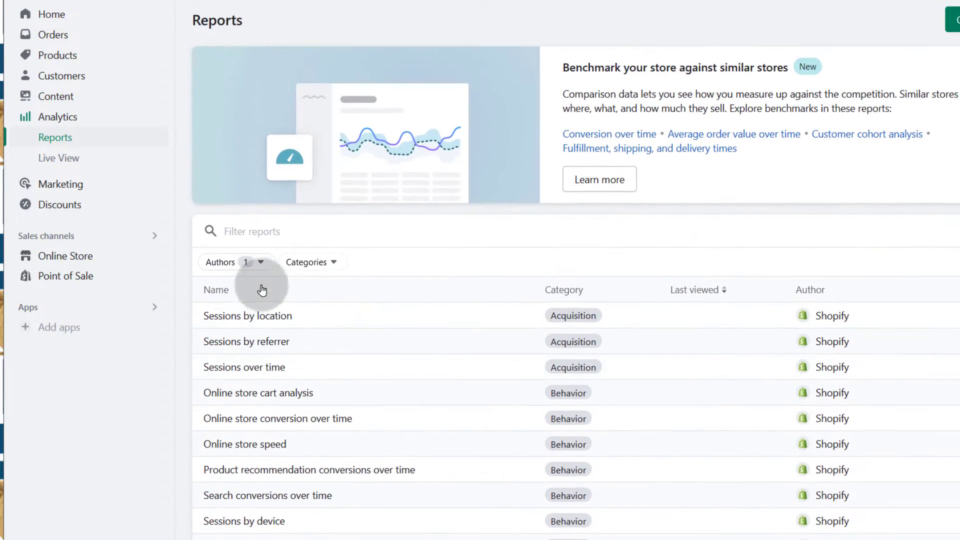
pyautogui.scroll(-9, 262, 290)
pyautogui.click(60, 158)
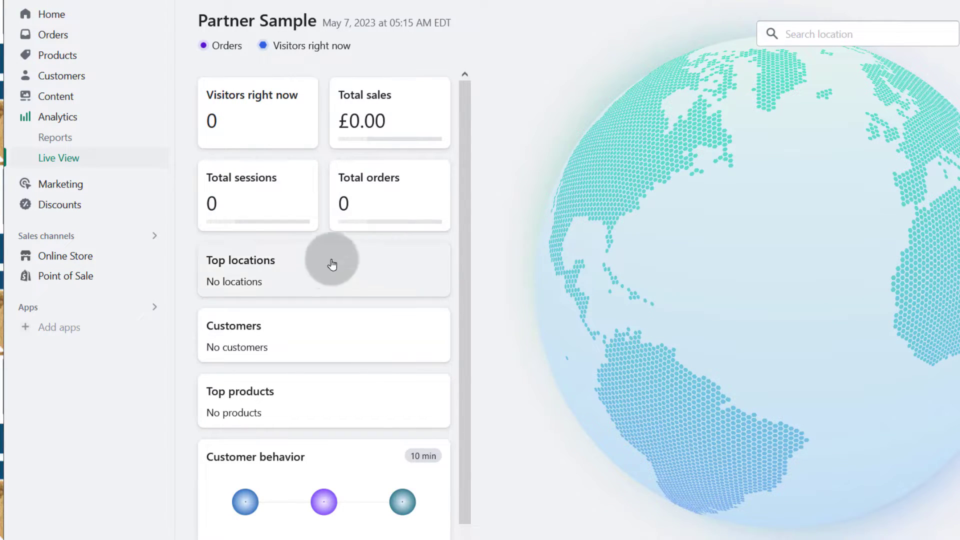
# Open the Marketing overview and scroll through it.
pyautogui.click(54, 184)
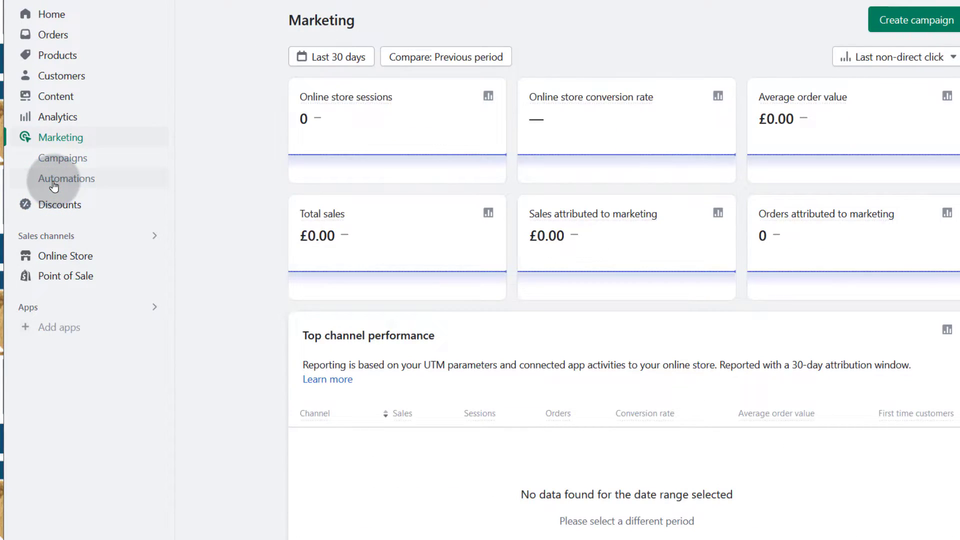
pyautogui.scroll(-10, 376, 168)
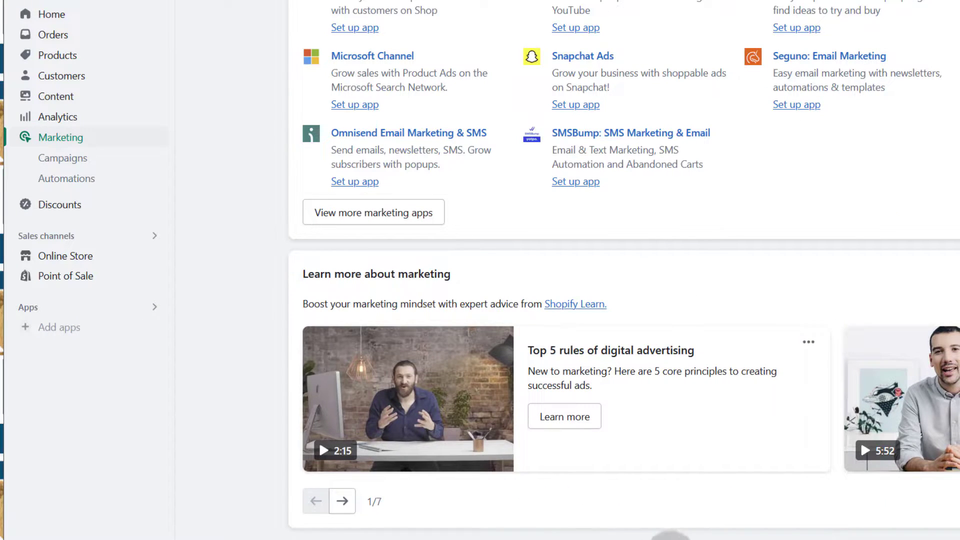
pyautogui.scroll(10, 553, 354)
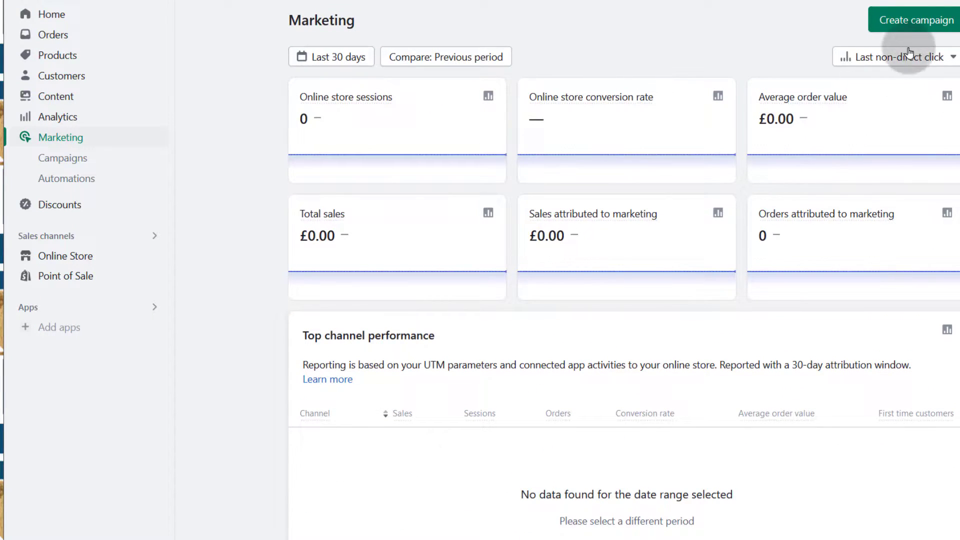
# Start a new campaign and browse its Ads, Email, Social Post and SMS activity tabs.
pyautogui.click(915, 21)
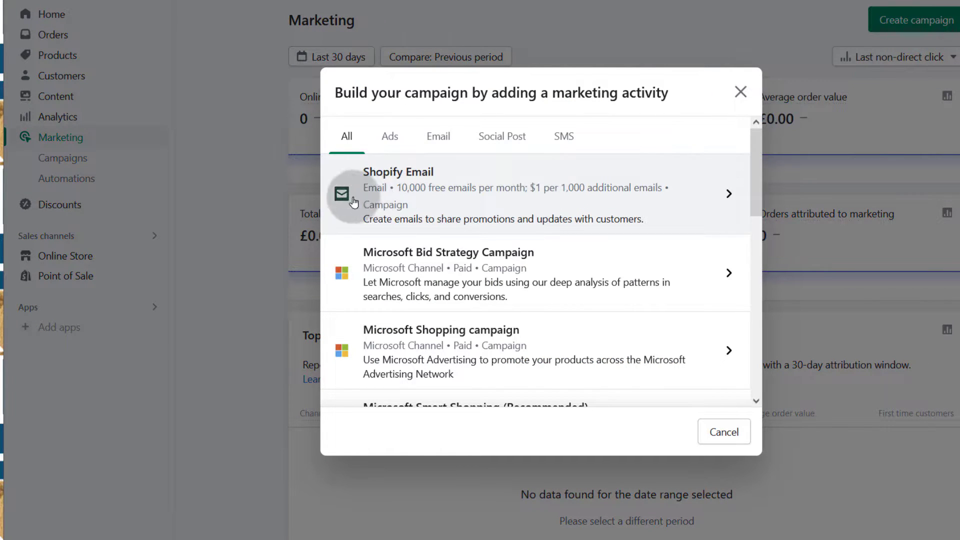
pyautogui.click(394, 137)
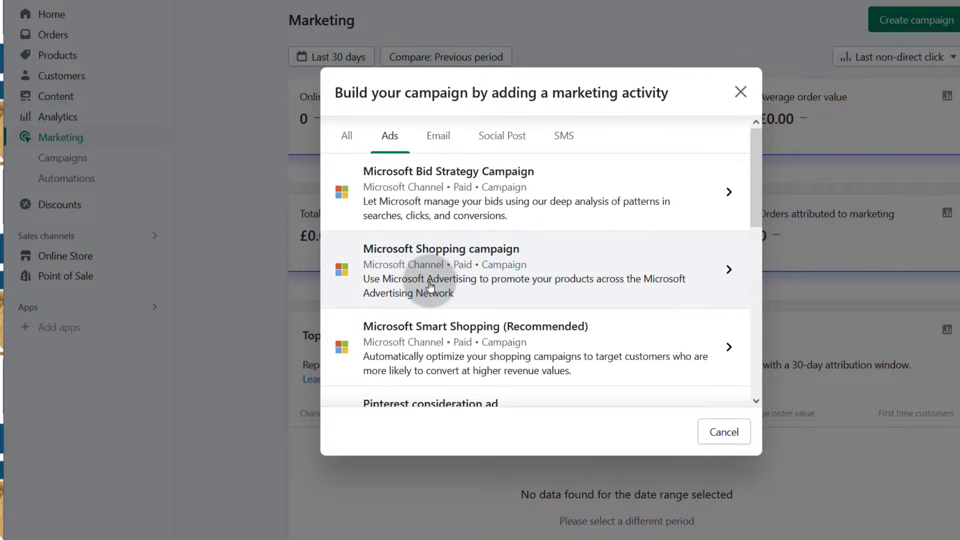
pyautogui.scroll(-7, 425, 233)
pyautogui.scroll(-3, 425, 350)
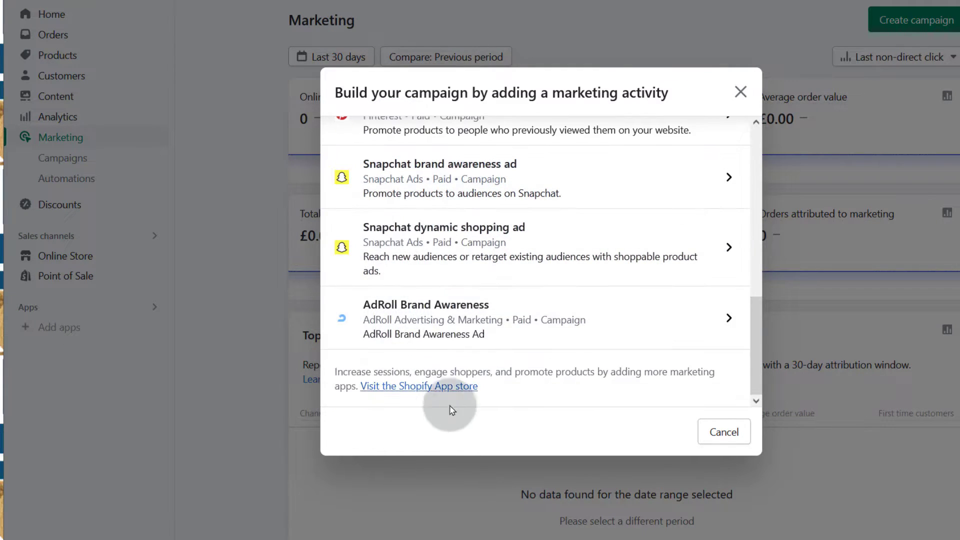
pyautogui.scroll(10, 435, 281)
pyautogui.click(450, 136)
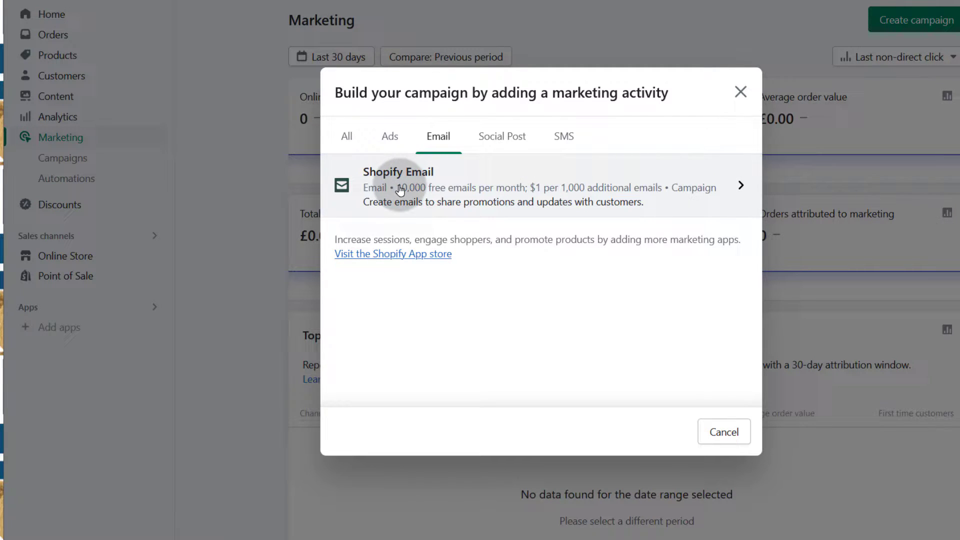
pyautogui.click(513, 137)
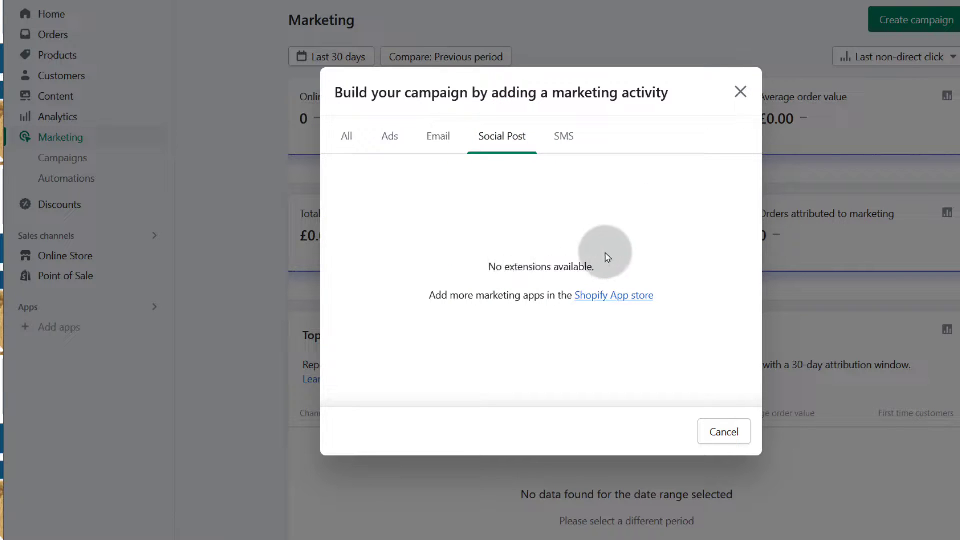
pyautogui.click(565, 137)
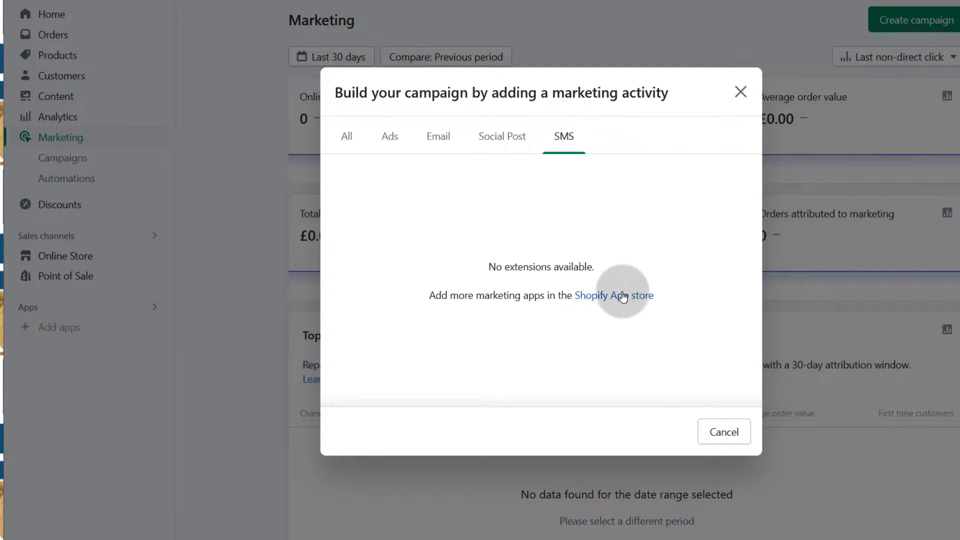
pyautogui.click(496, 136)
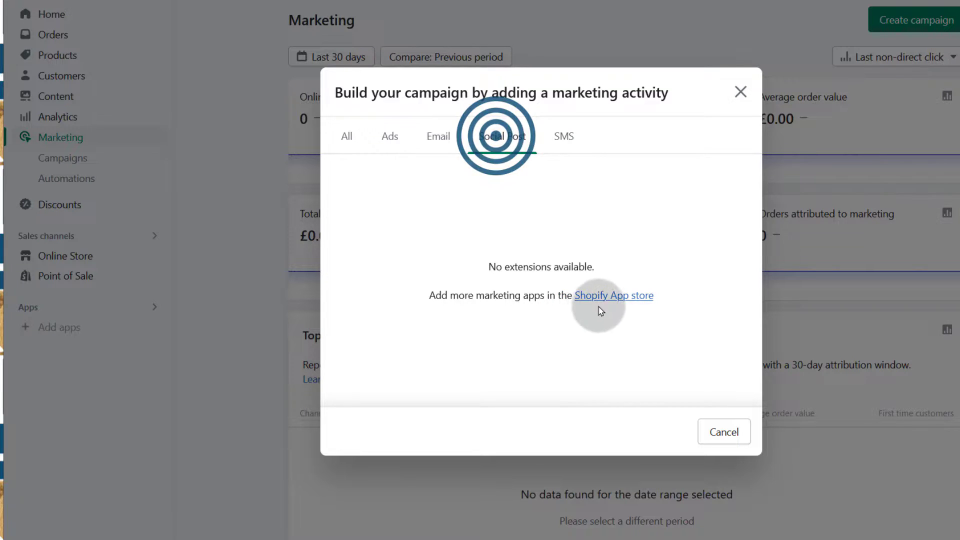
# Cancel the campaign builder, then view Campaigns and Automations with Abandoned checkout emails Active.
pyautogui.click(729, 431)
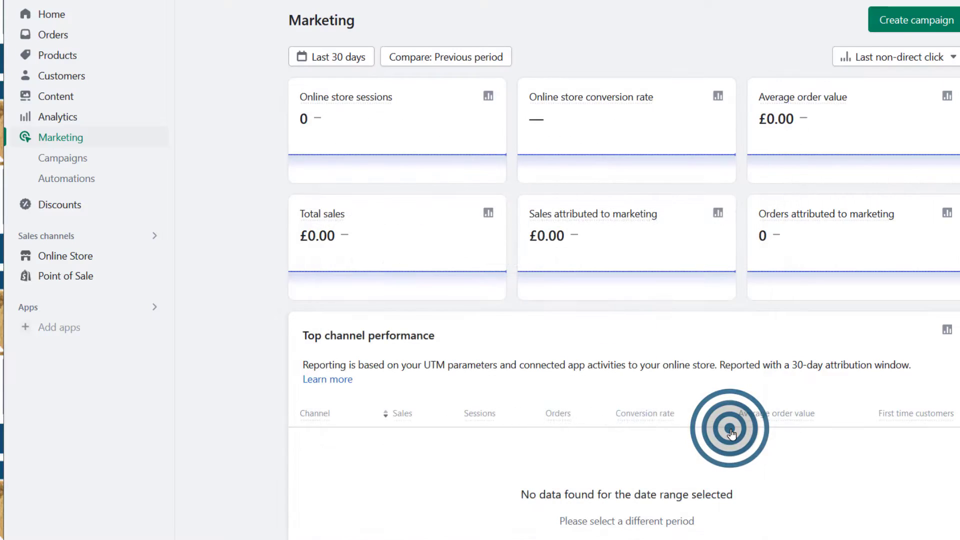
pyautogui.click(59, 159)
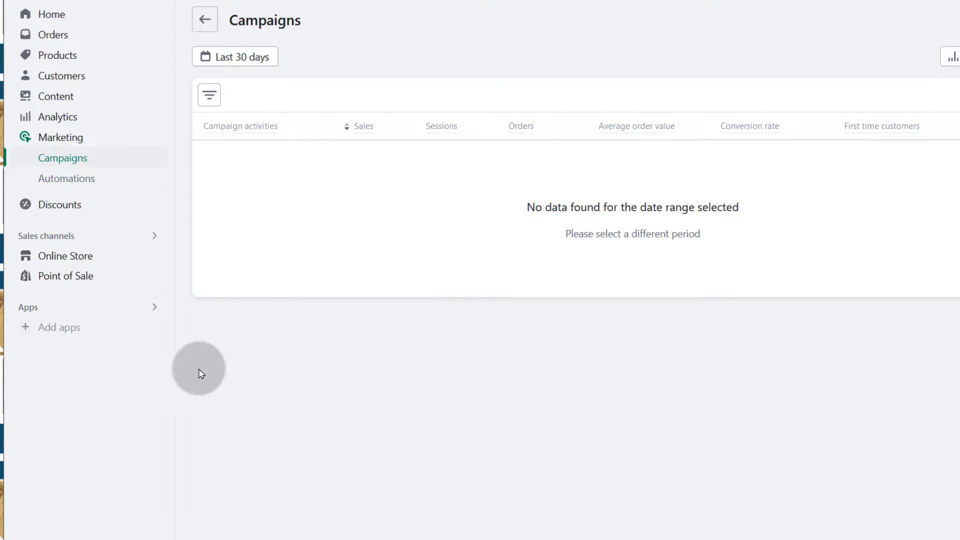
pyautogui.click(66, 179)
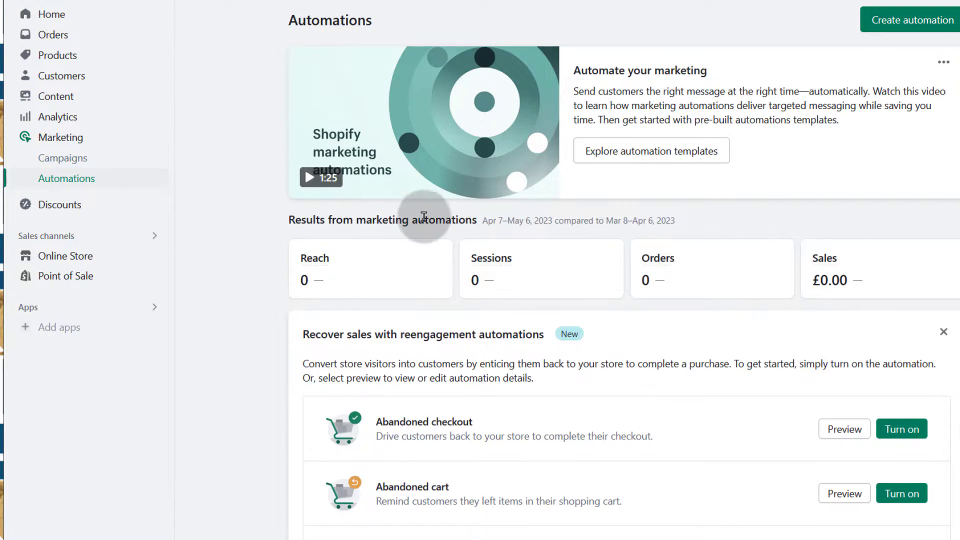
pyautogui.scroll(-5, 407, 221)
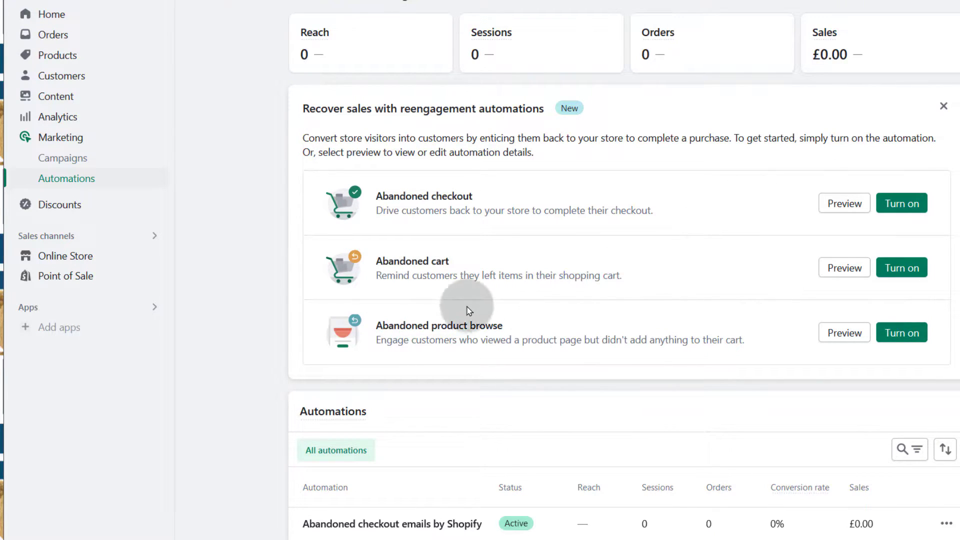
pyautogui.scroll(-2, 397, 306)
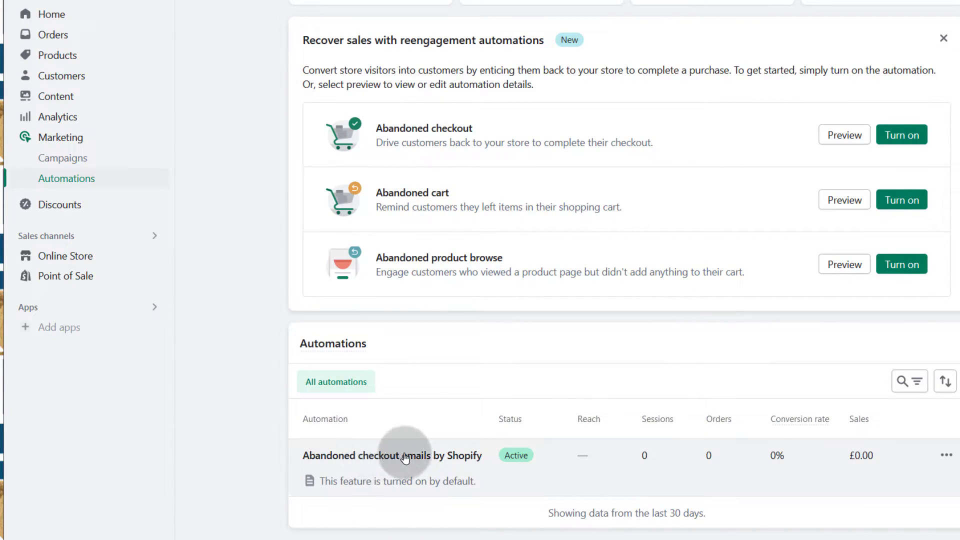
# Open the Abandoned checkout emails by Shopify report, showing zero sessions, orders and £0.00 sales.
pyautogui.rightClick(357, 461)
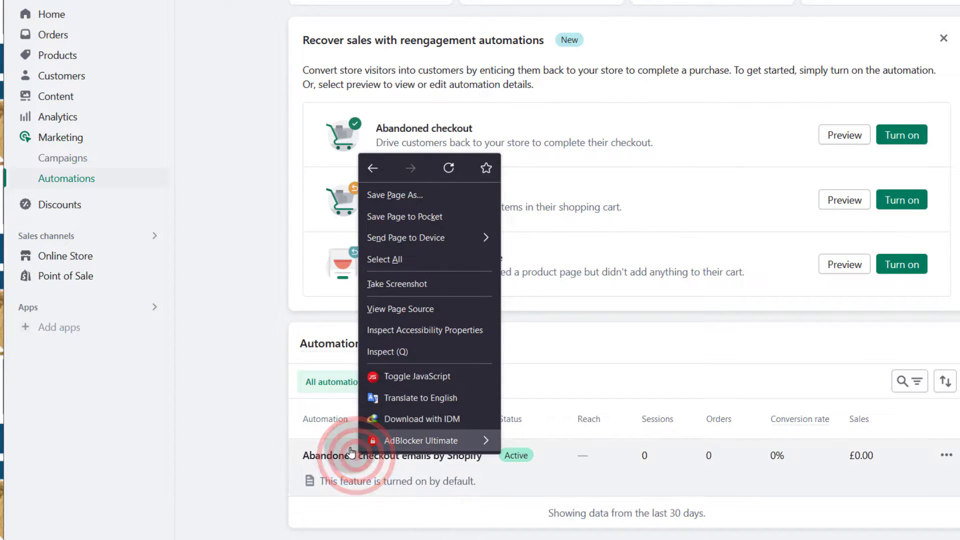
pyautogui.click(341, 461)
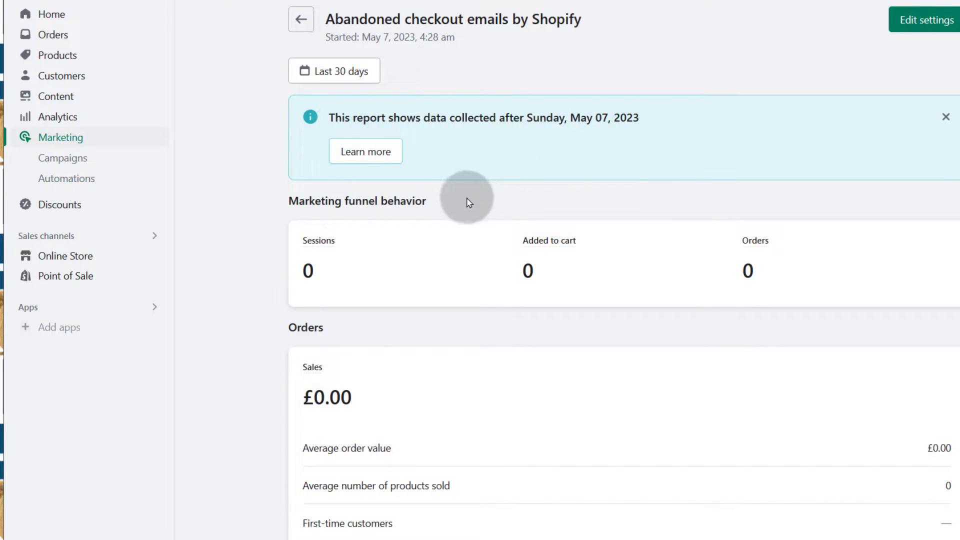
pyautogui.scroll(-1, 358, 185)
pyautogui.scroll(1, 358, 185)
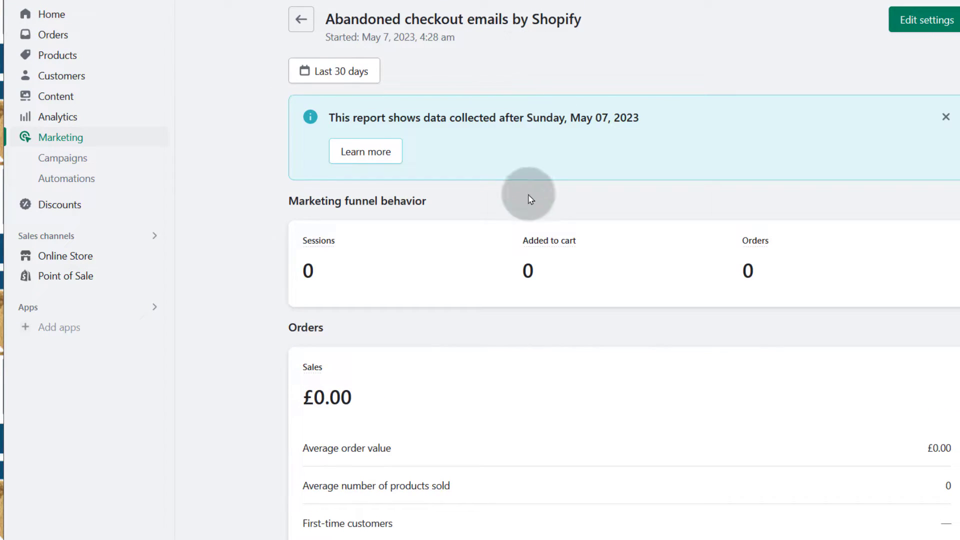
pyautogui.scroll(-1, 564, 370)
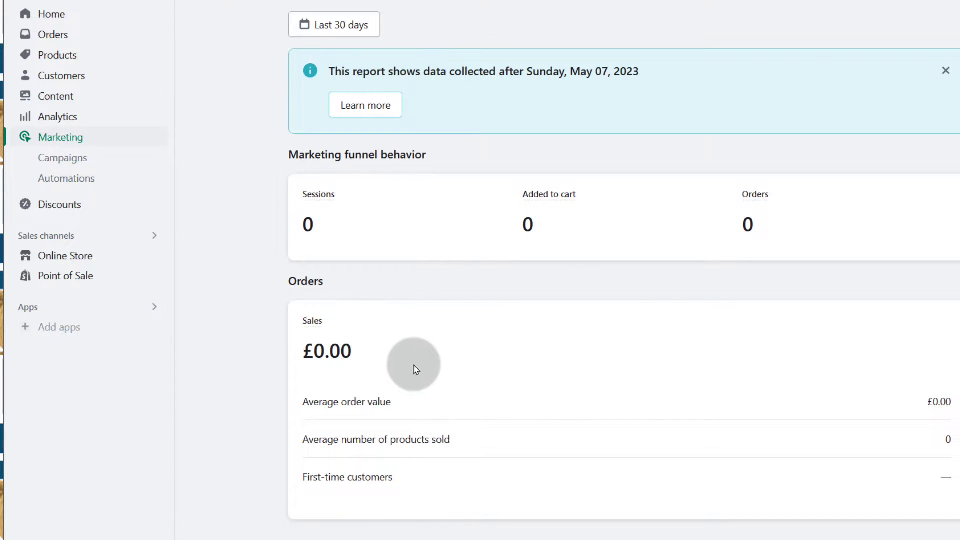
pyautogui.scroll(1, 562, 373)
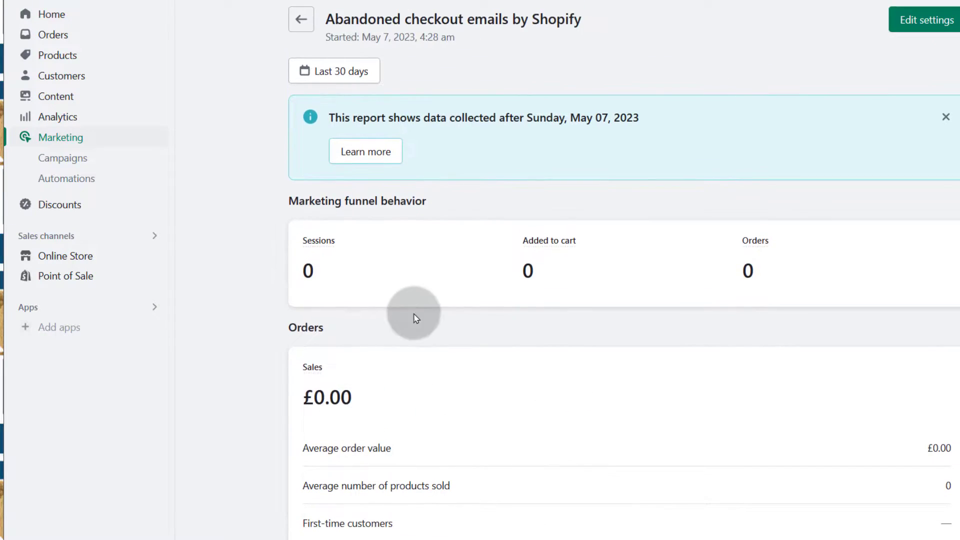
# View the Checkout settings behind the automation, then return to the report.
pyautogui.click(907, 33)
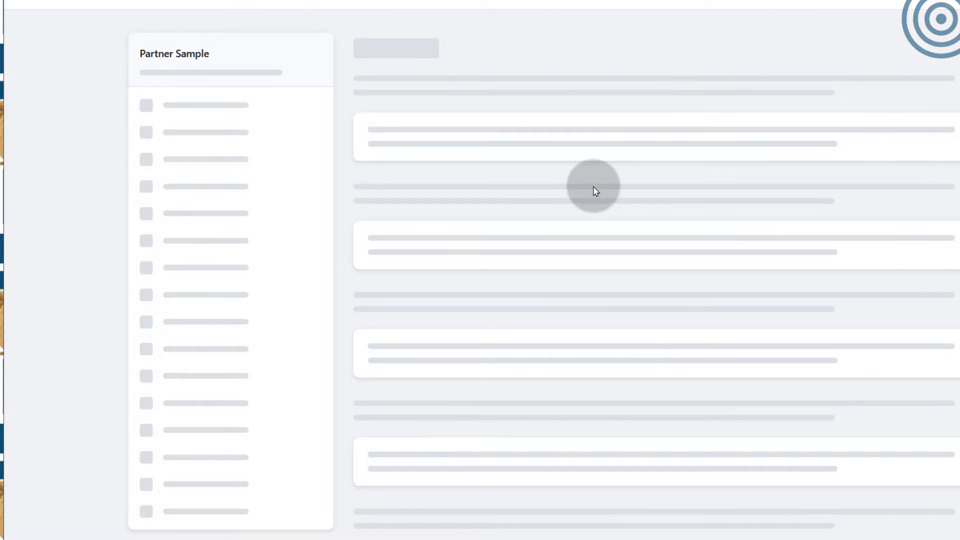
pyautogui.scroll(-8, 450, 251)
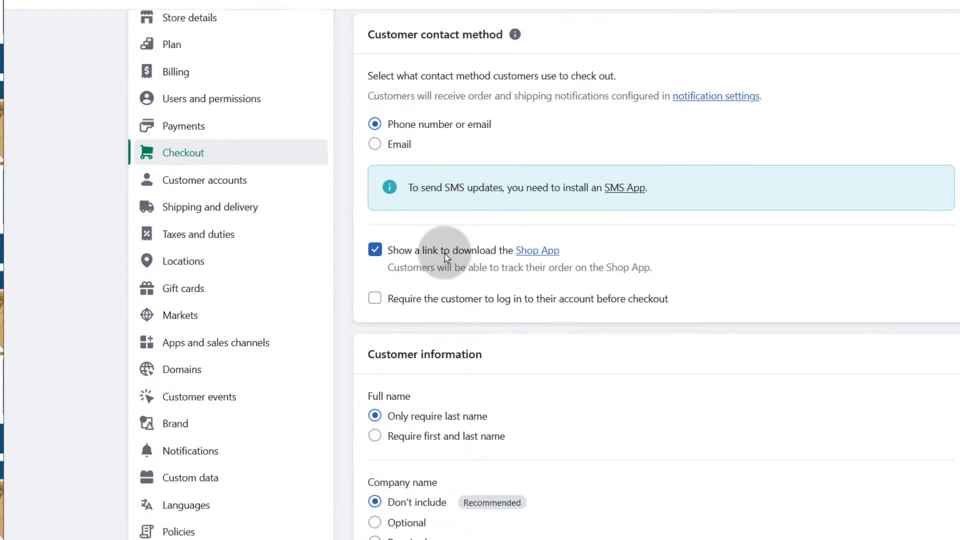
pyautogui.scroll(8, 468, 305)
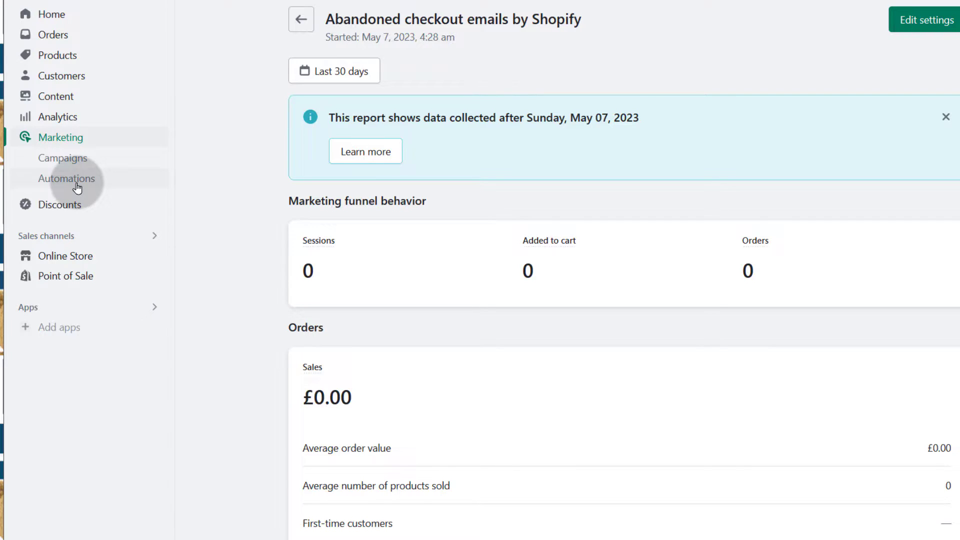
# Go to Discounts, start a new discount, then close the type chooser without creating one.
pyautogui.click(52, 205)
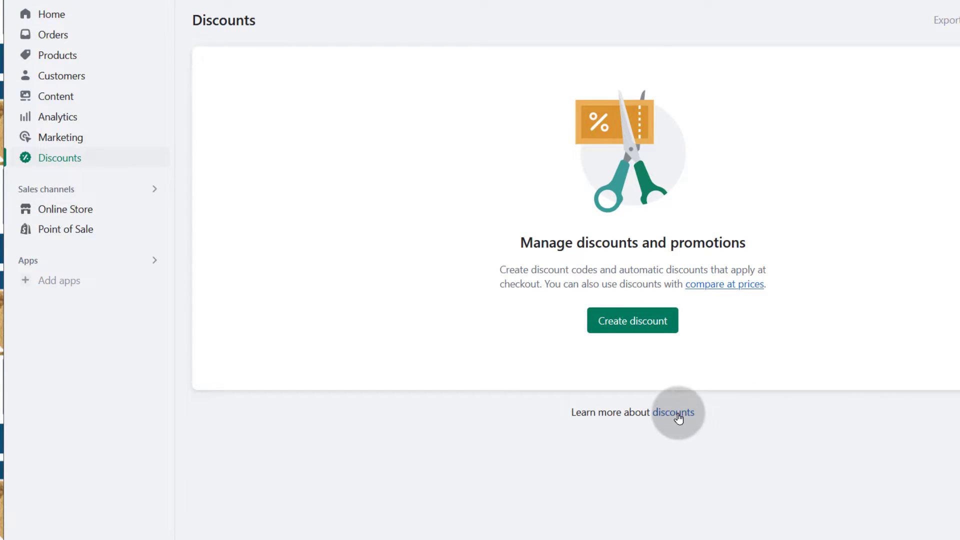
pyautogui.rightClick(618, 325)
pyautogui.click(576, 356)
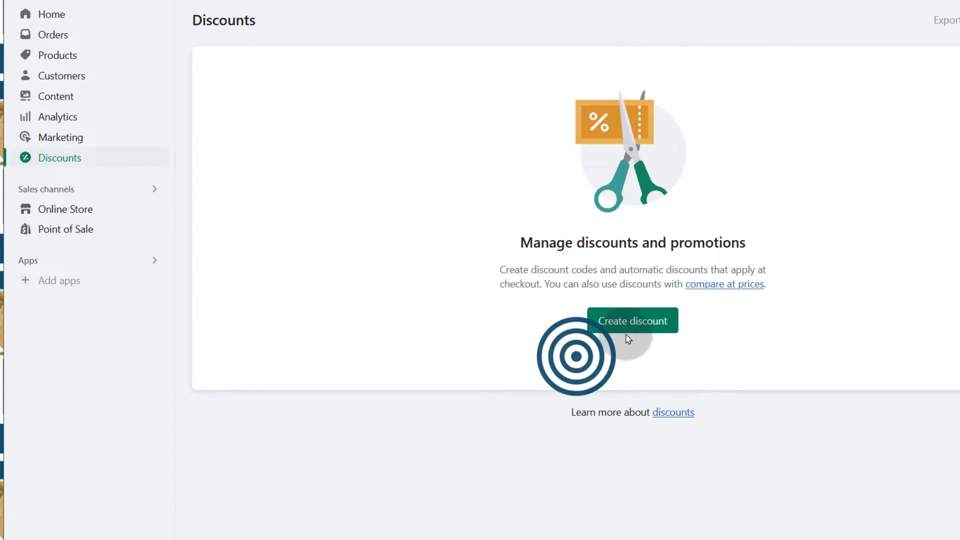
pyautogui.click(628, 330)
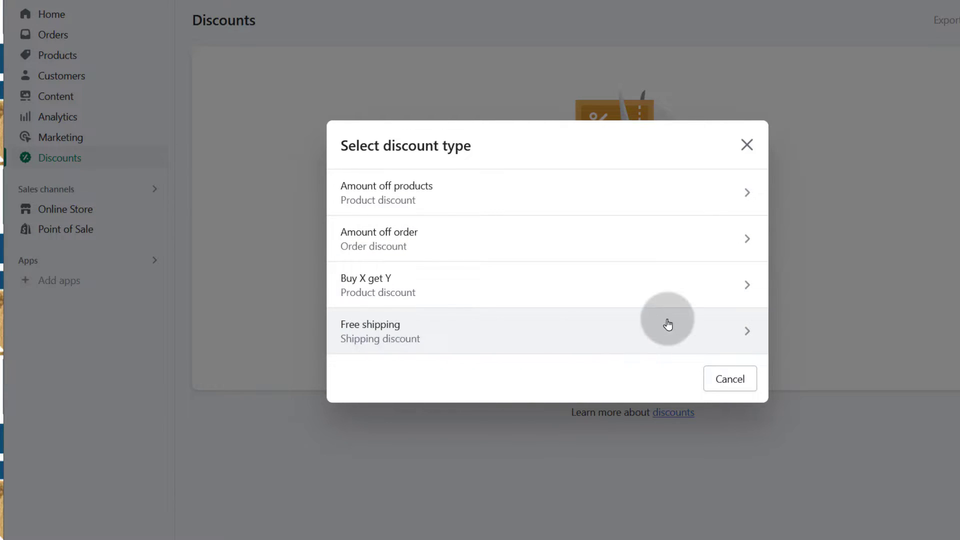
pyautogui.click(747, 145)
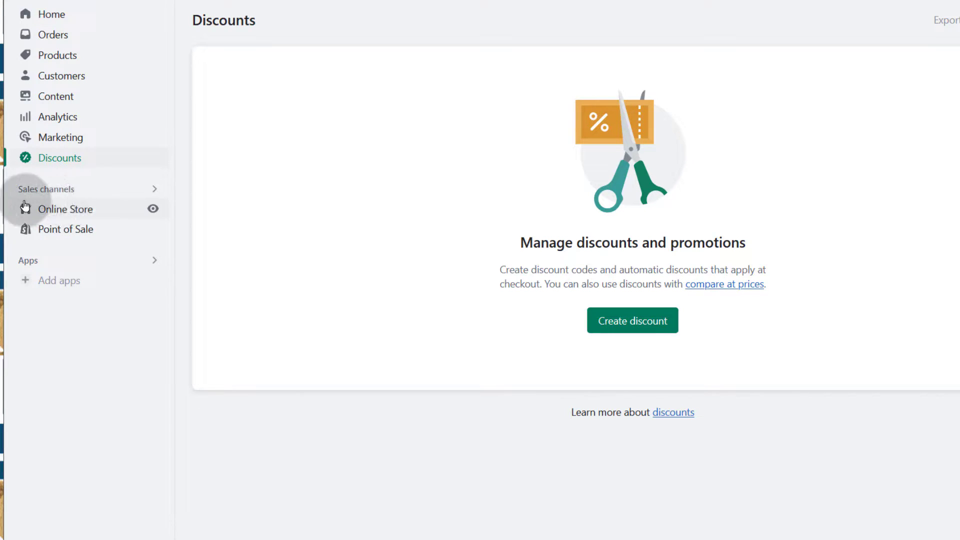
# Preview the live storefront, then open the Online Store Themes page with Dawn as current.
pyautogui.click(154, 210)
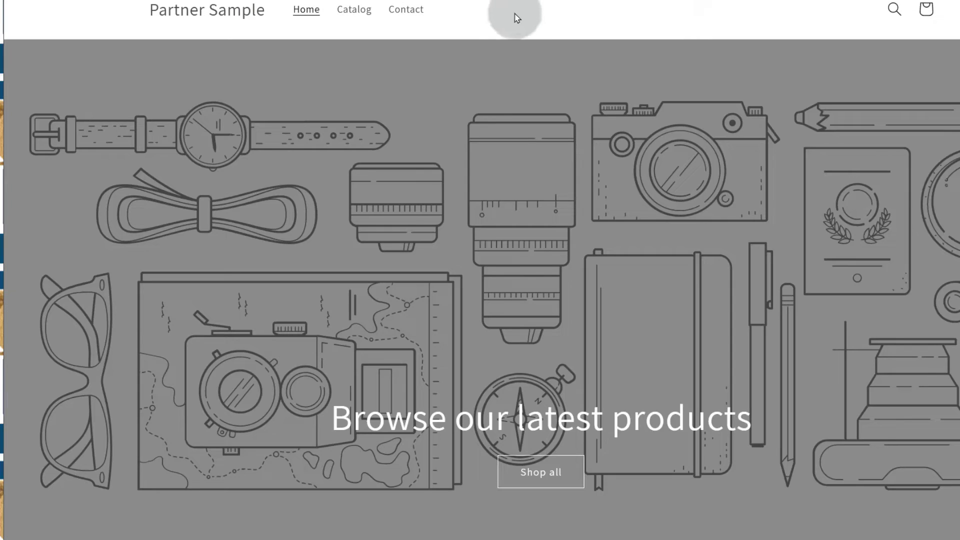
pyautogui.scroll(-8, 583, 292)
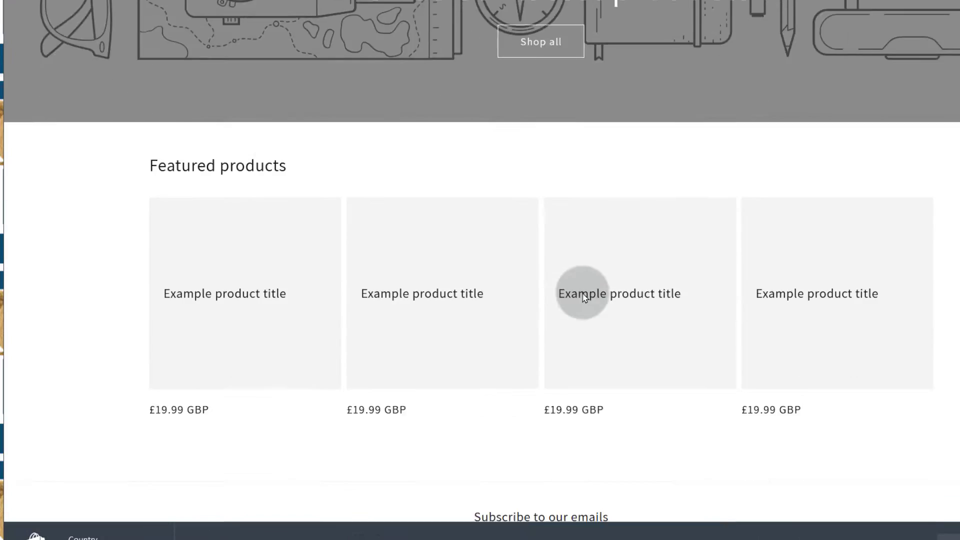
pyautogui.scroll(8, 584, 270)
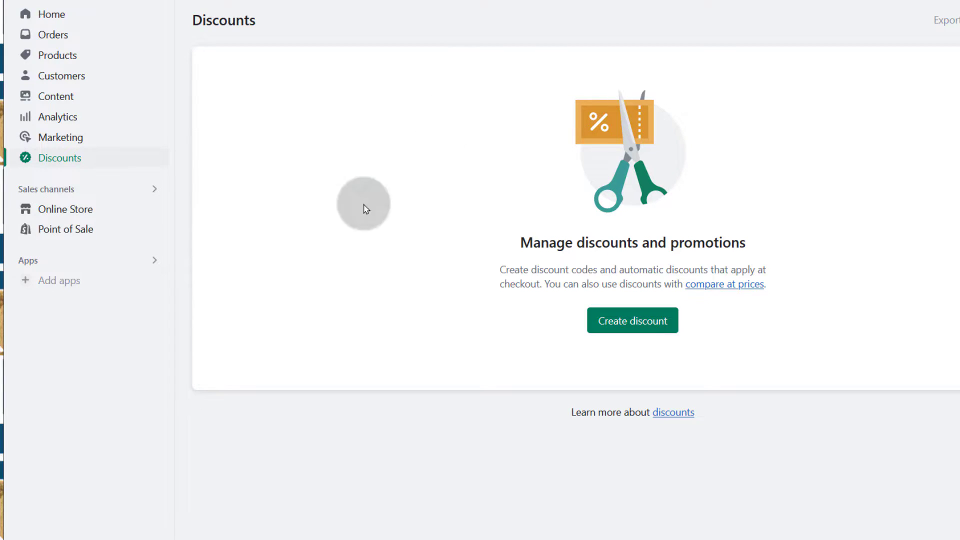
pyautogui.click(59, 209)
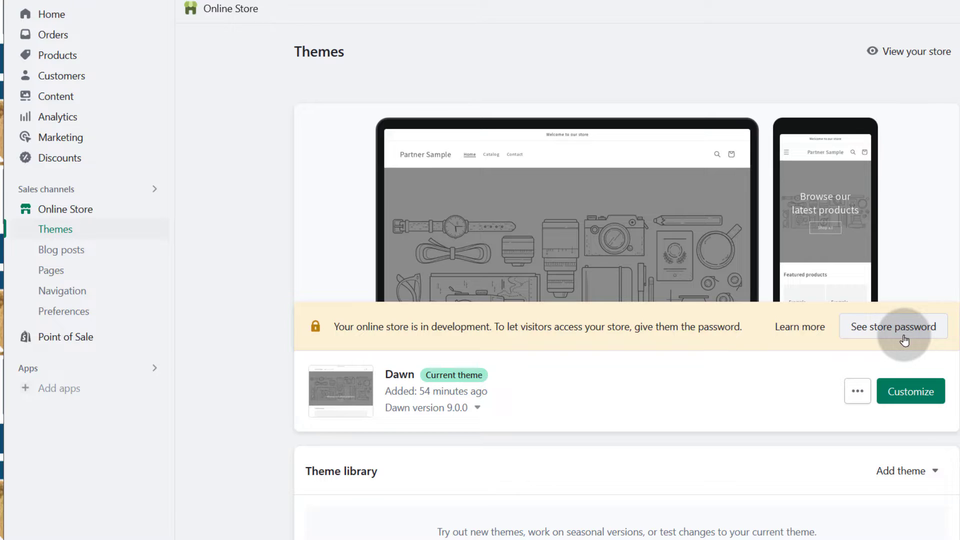
pyautogui.click(766, 1)
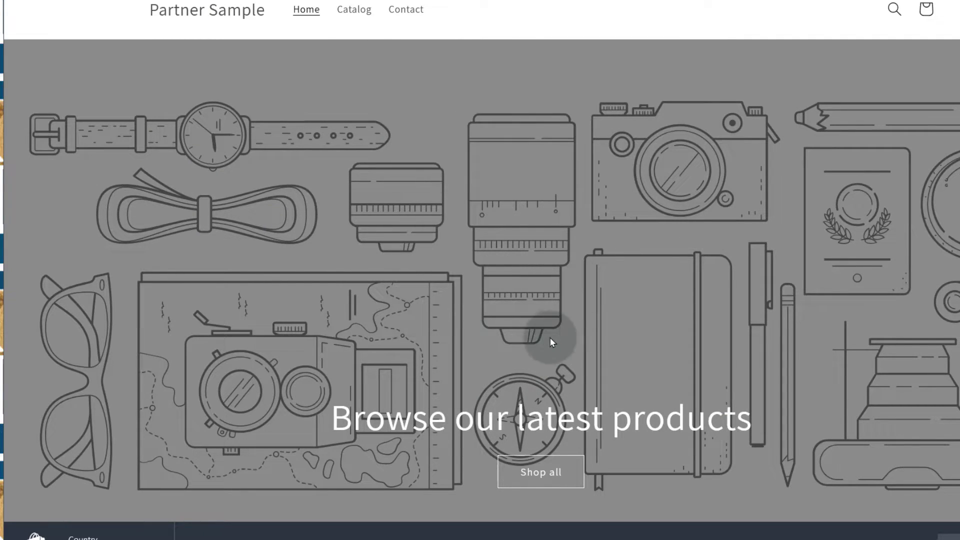
pyautogui.hotkey('ctrl', 'w')
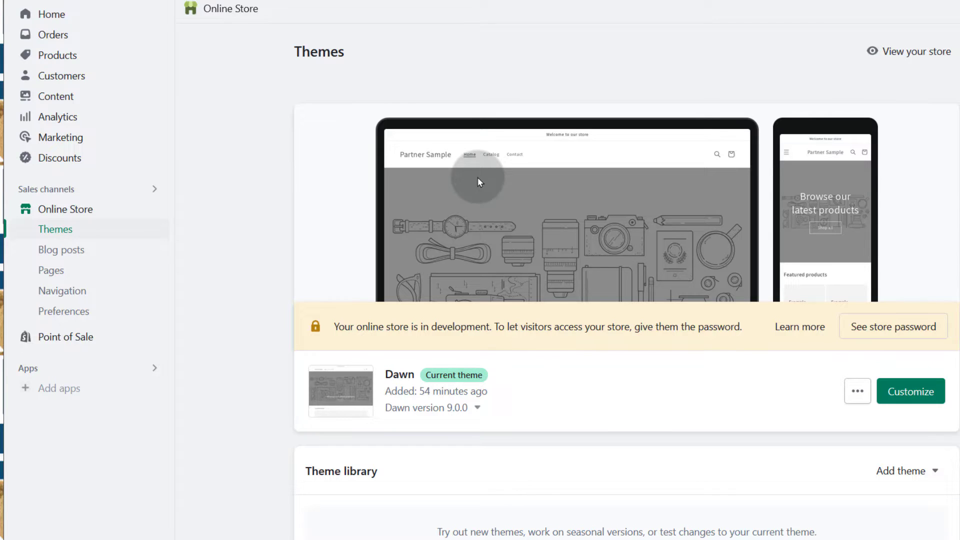
# Check the Dawn theme's actions menu and dismiss it without changes.
pyautogui.scroll(-3, 518, 241)
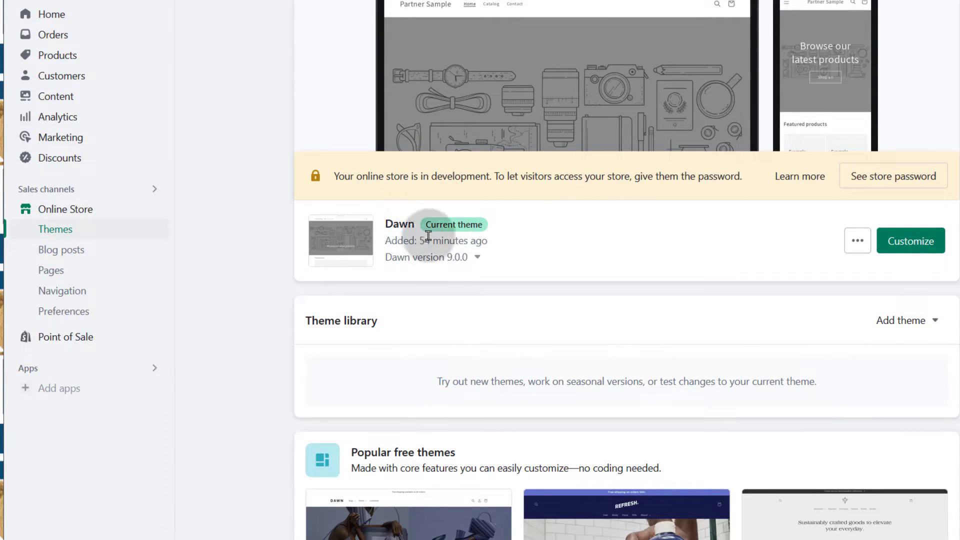
pyautogui.click(857, 240)
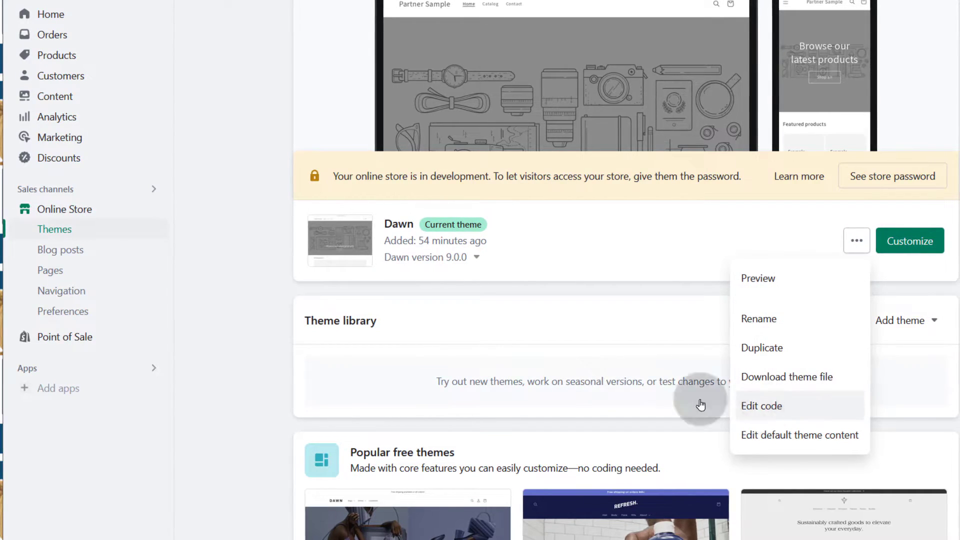
pyautogui.click(401, 289)
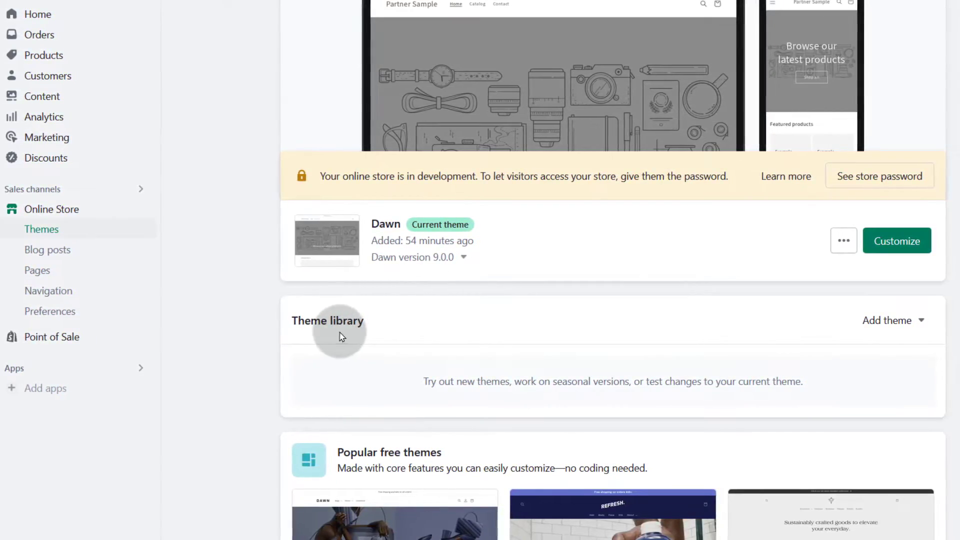
pyautogui.moveTo(287, 322); pyautogui.dragTo(383, 325)
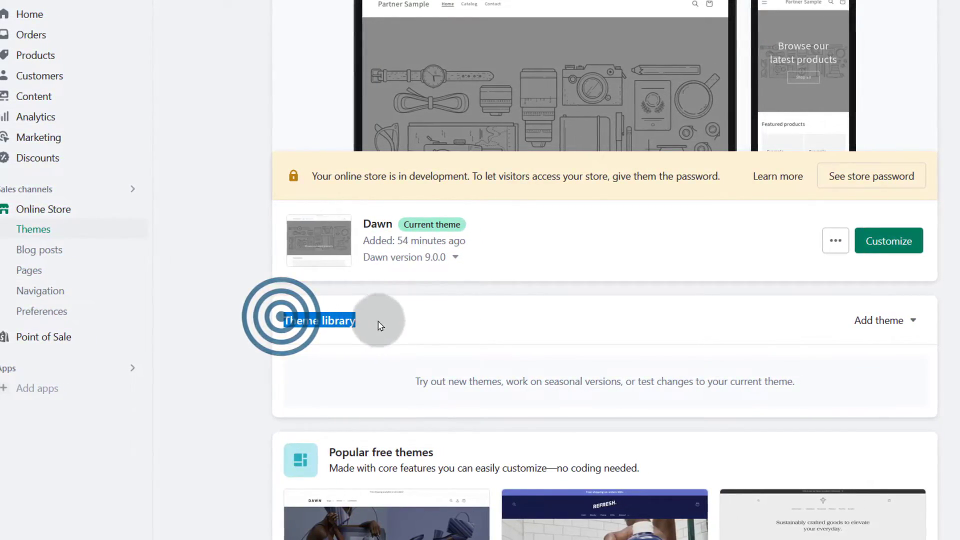
pyautogui.click(409, 324)
# Show the Add theme options in Theme library, including the Visit Theme Store link.
pyautogui.scroll(-3, 600, 335)
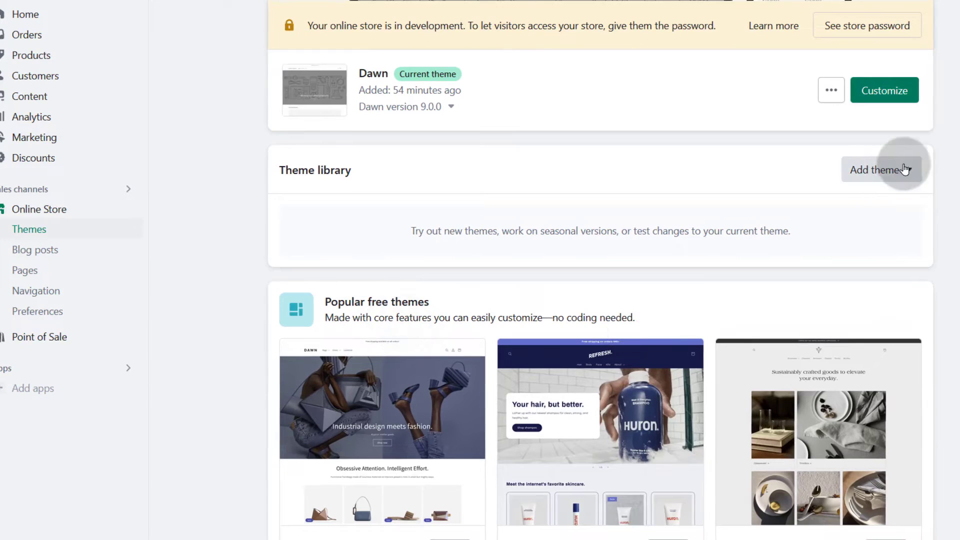
pyautogui.click(880, 176)
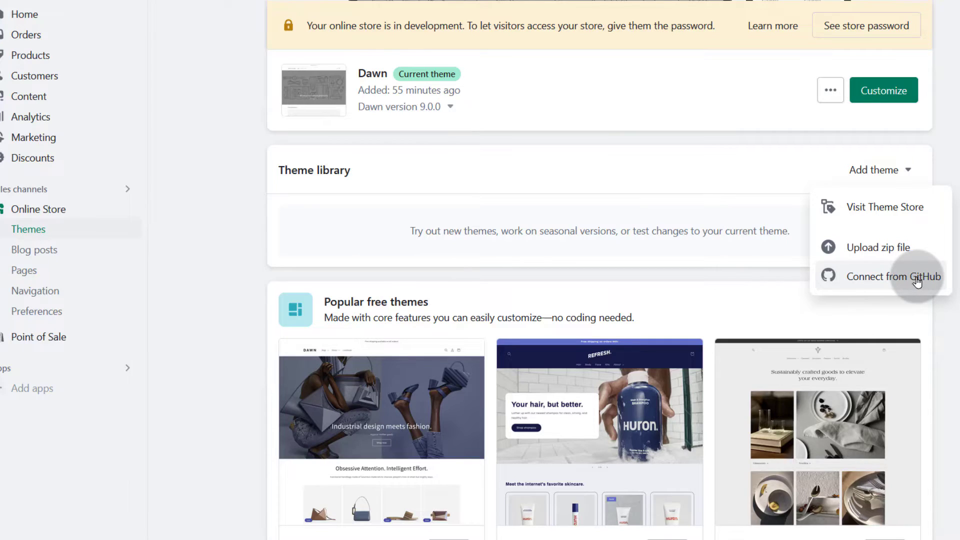
pyautogui.rightClick(870, 210)
# In the Theme Store's new tab, list all themes filtered to Free only.
pyautogui.click(903, 216)
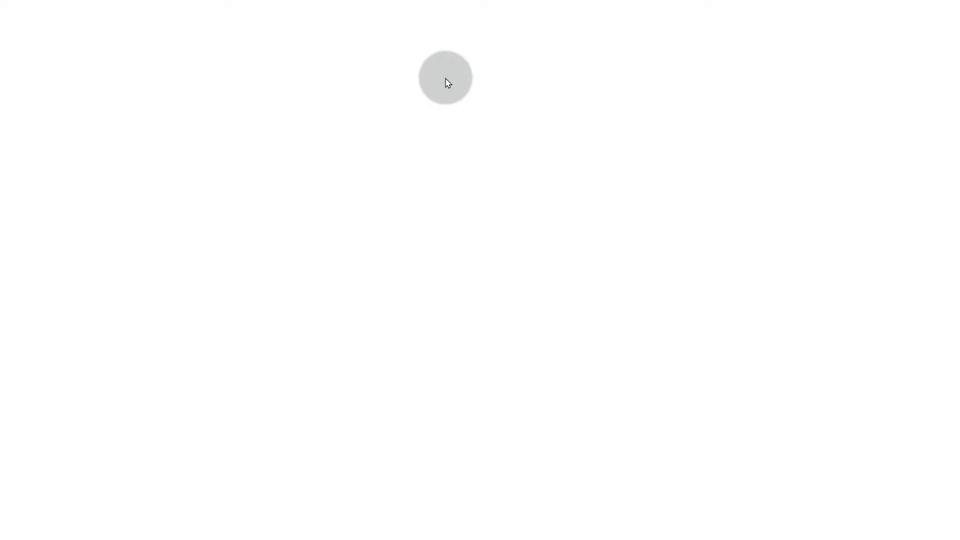
pyautogui.scroll(-15, 285, 182)
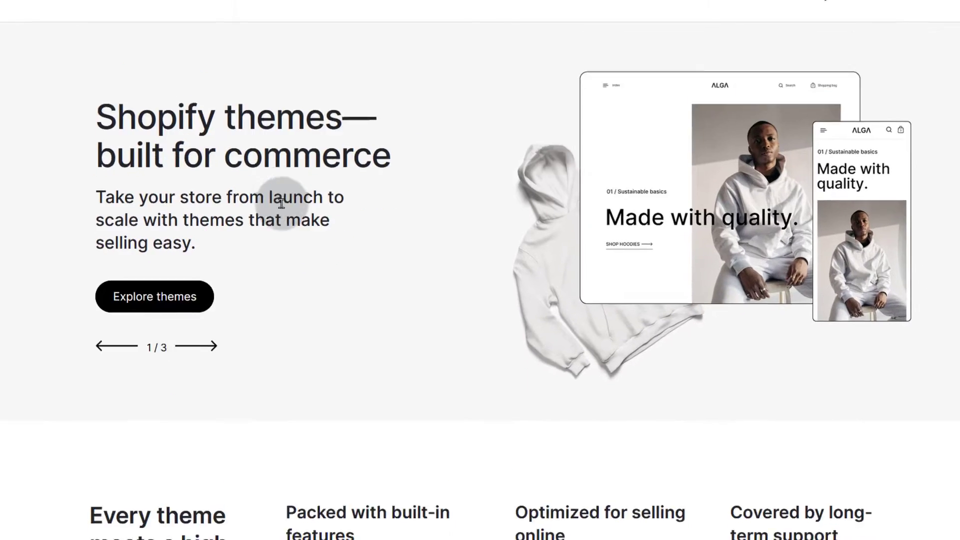
pyautogui.scroll(-10, 242, 240)
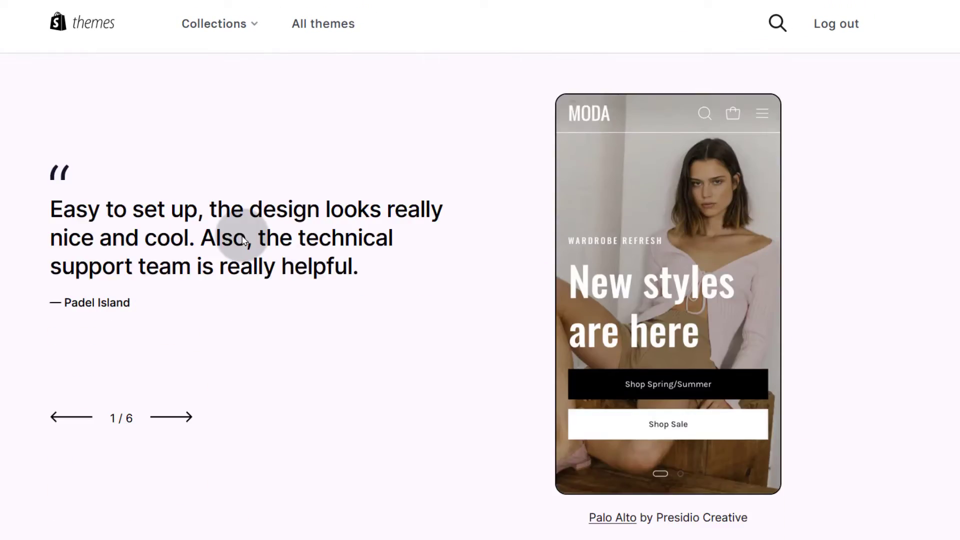
pyautogui.scroll(15, 243, 240)
pyautogui.click(316, 28)
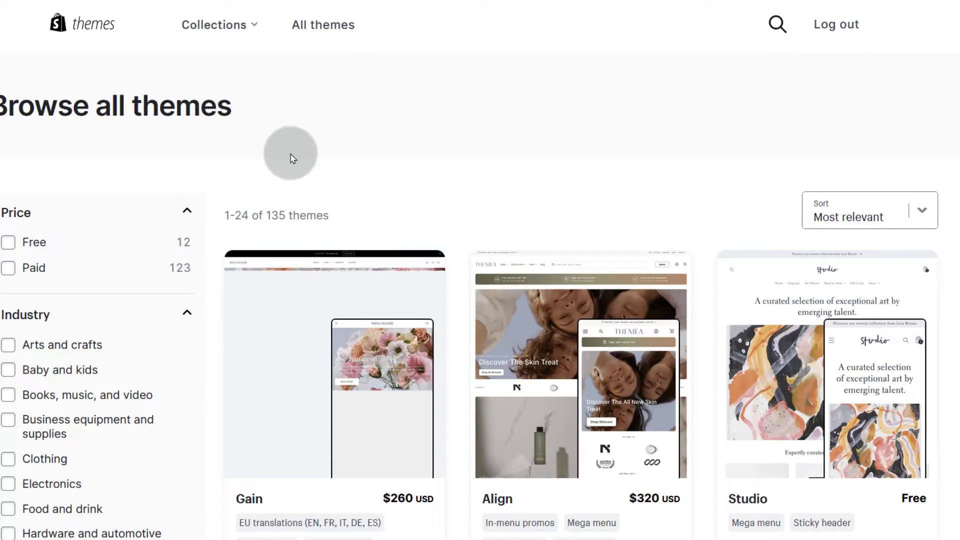
pyautogui.click(8, 243)
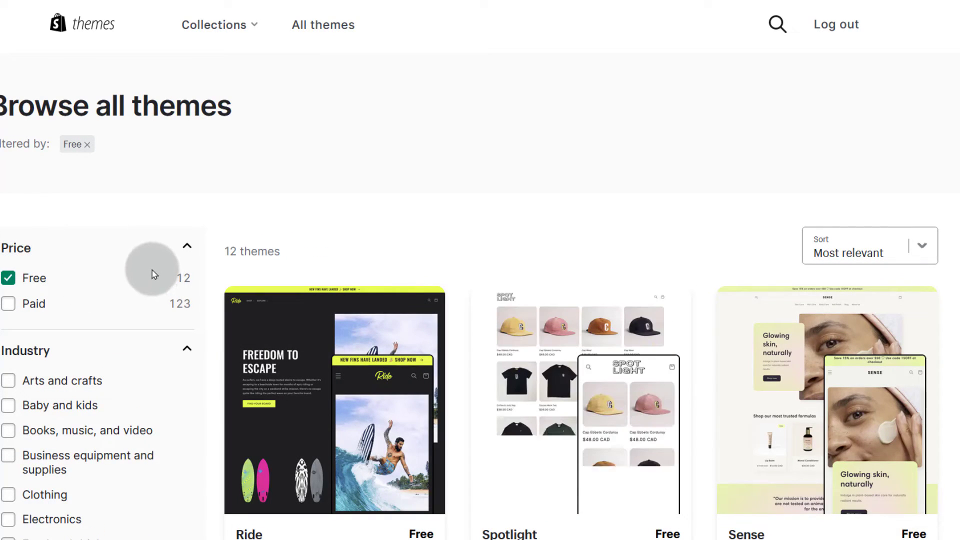
pyautogui.scroll(-3, 636, 408)
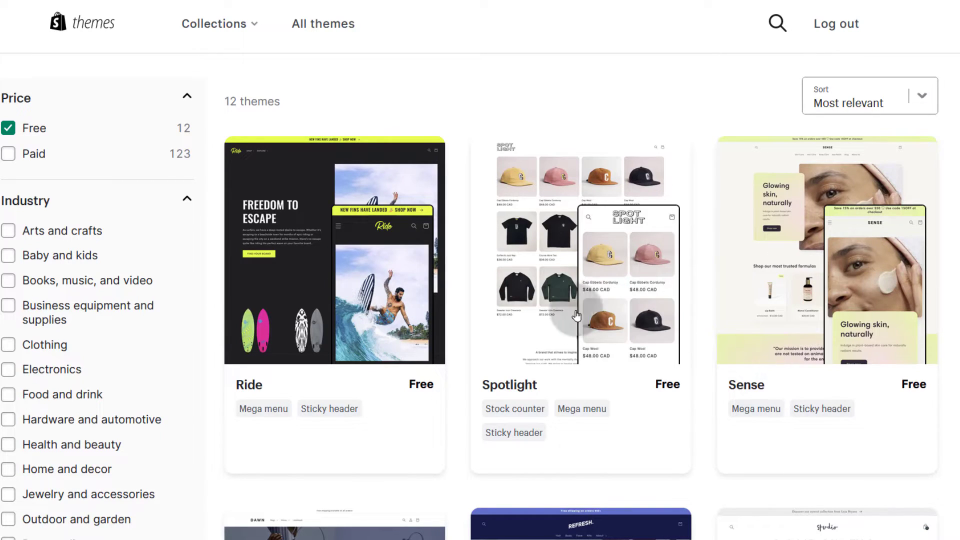
pyautogui.scroll(-3, 467, 200)
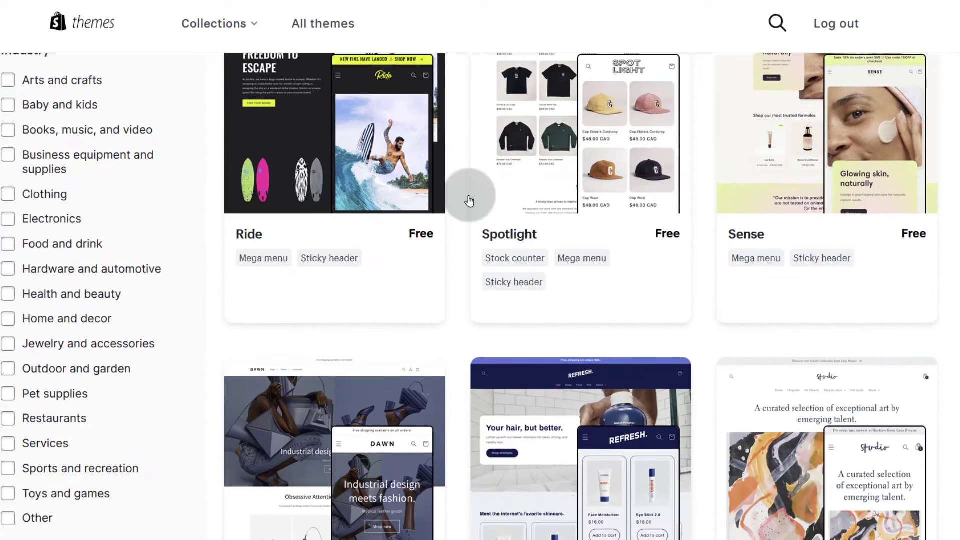
pyautogui.scroll(5, 317, 325)
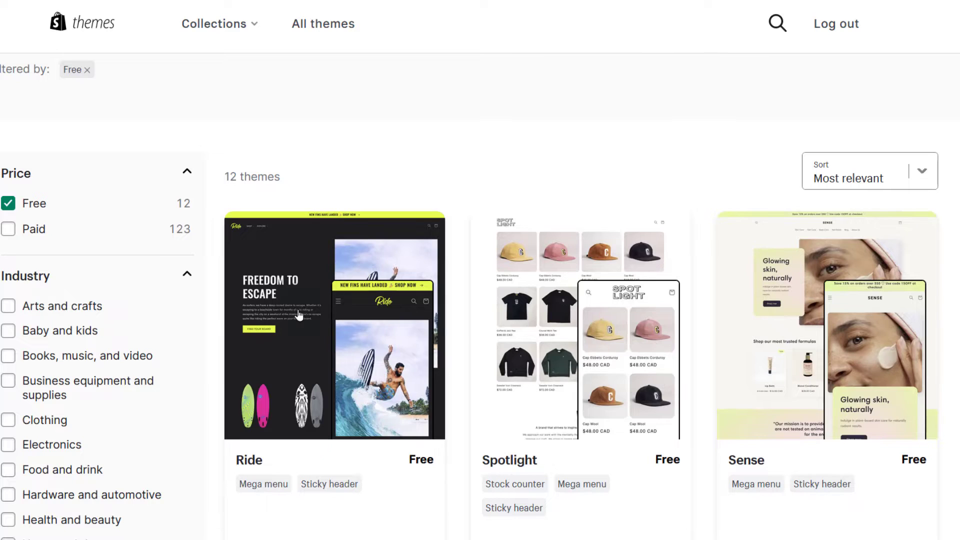
# Open the Spotlight theme's details and use Try theme to add it to the store.
pyautogui.click(554, 305)
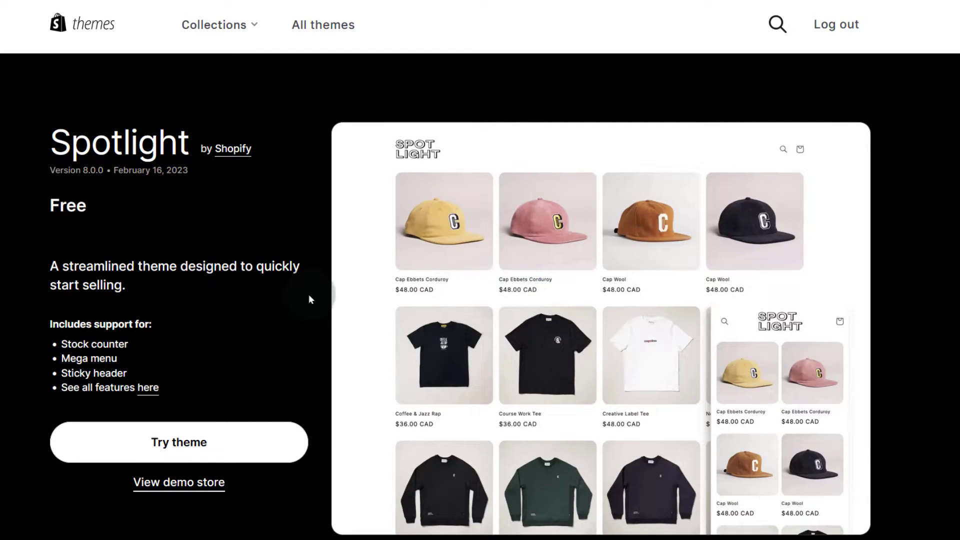
pyautogui.scroll(-5, 322, 337)
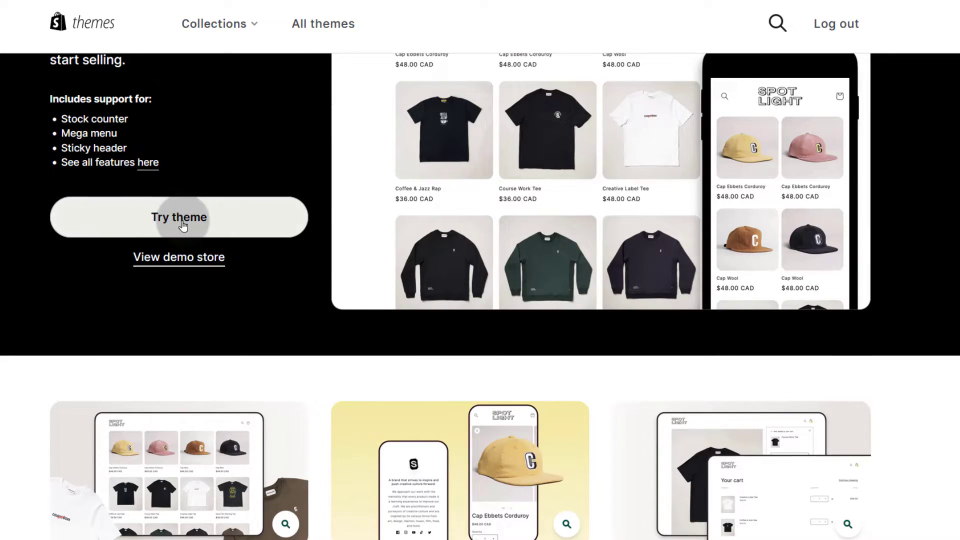
pyautogui.scroll(5, 185, 230)
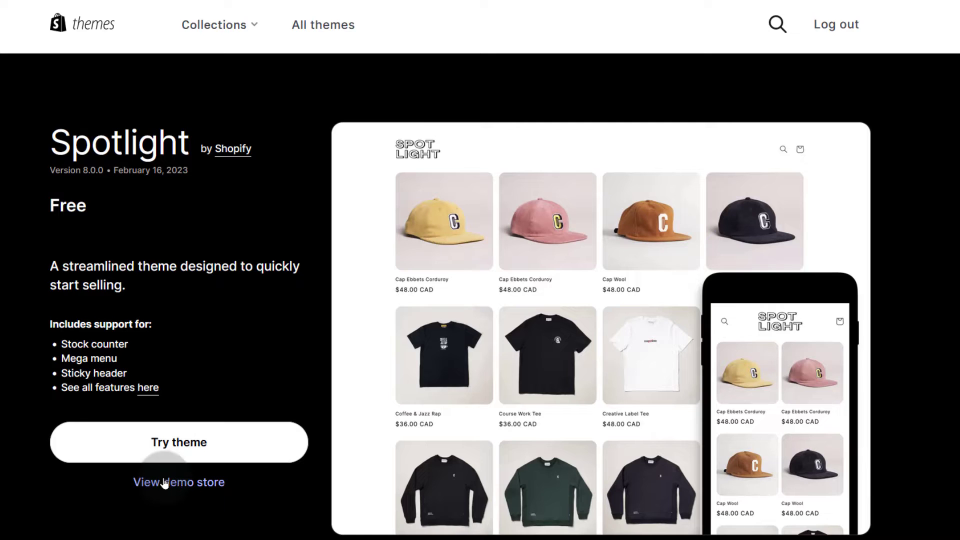
pyautogui.click(163, 444)
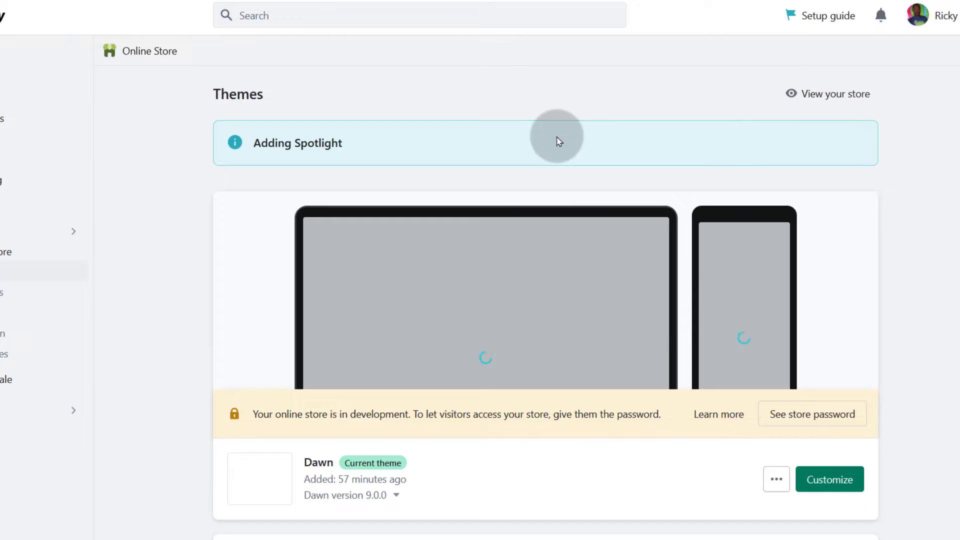
# Publish Spotlight from the Theme library, confirming it replaces Dawn as current theme.
pyautogui.scroll(-3, 343, 364)
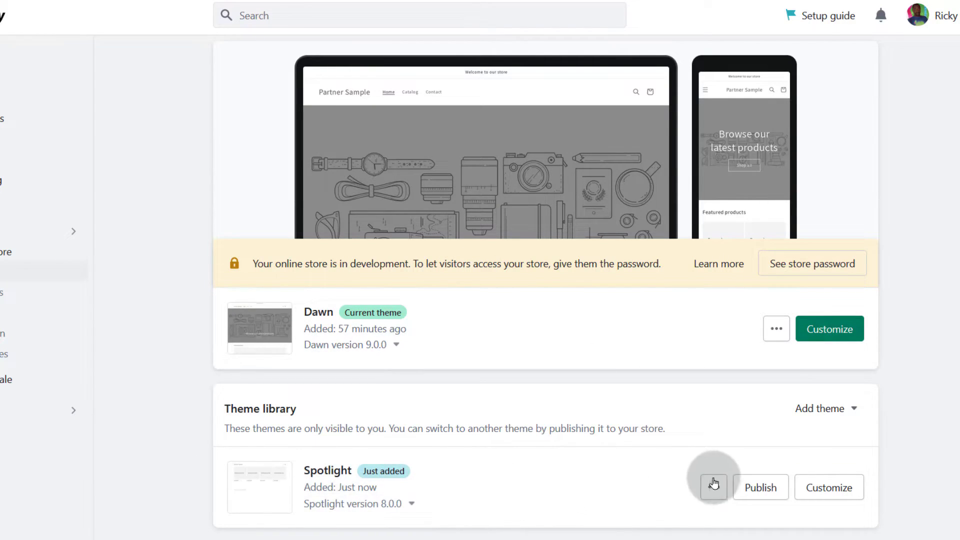
pyautogui.click(762, 491)
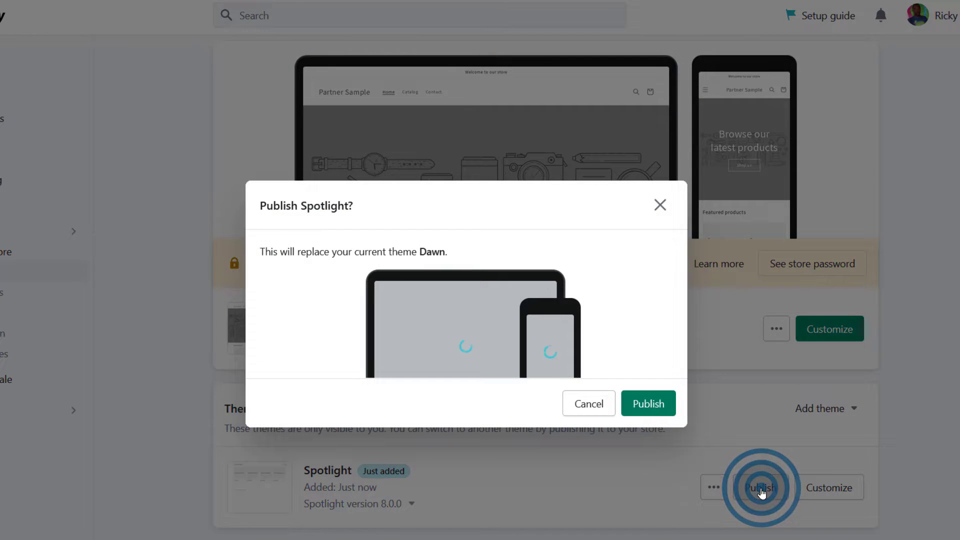
pyautogui.click(645, 403)
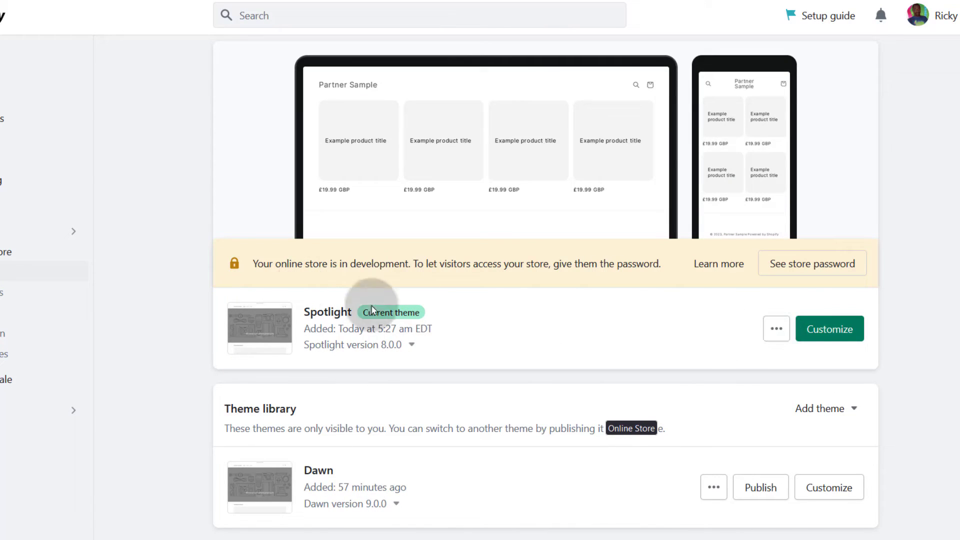
pyautogui.click(436, 1)
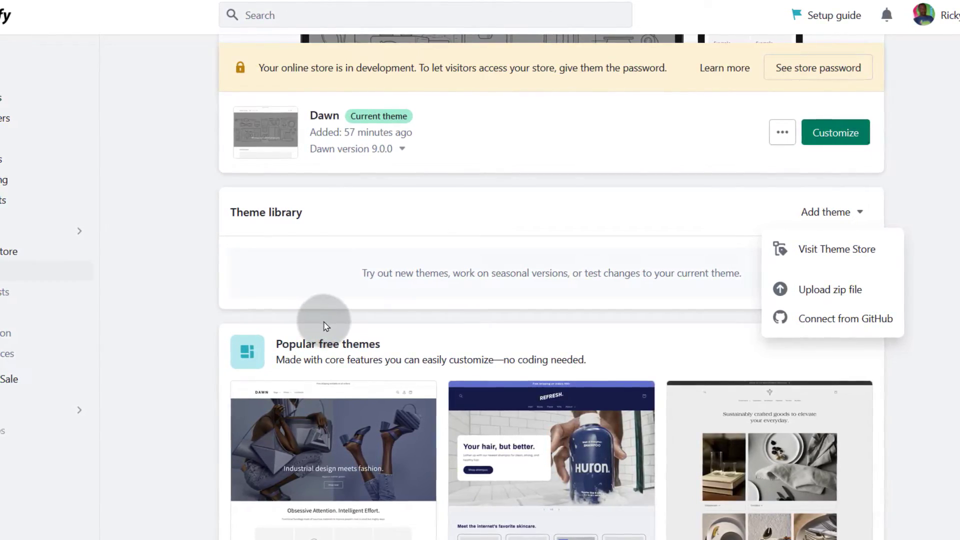
# Close the add-theme options and open the empty Online Store Blog posts page.
pyautogui.scroll(6, 446, 332)
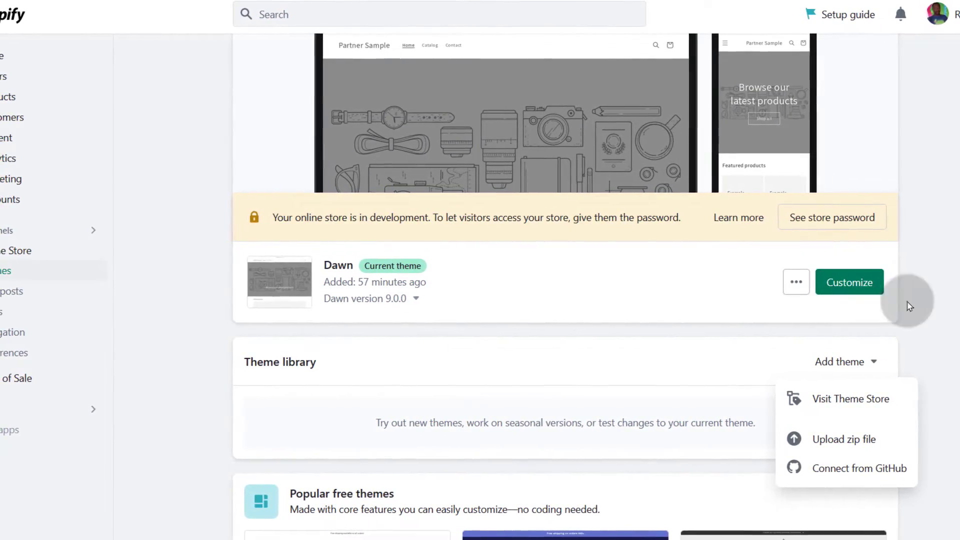
pyautogui.click(917, 284)
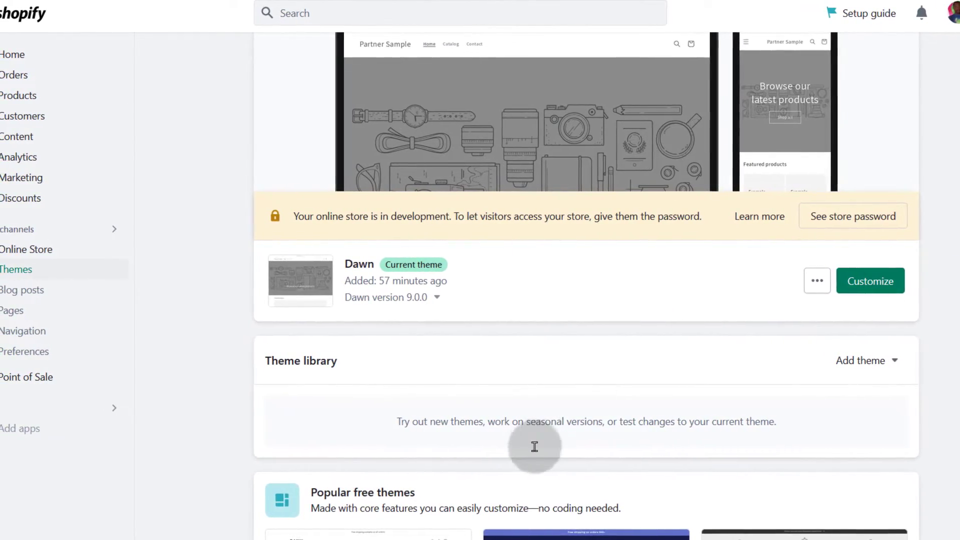
pyautogui.scroll(-7, 530, 443)
pyautogui.scroll(8, 555, 419)
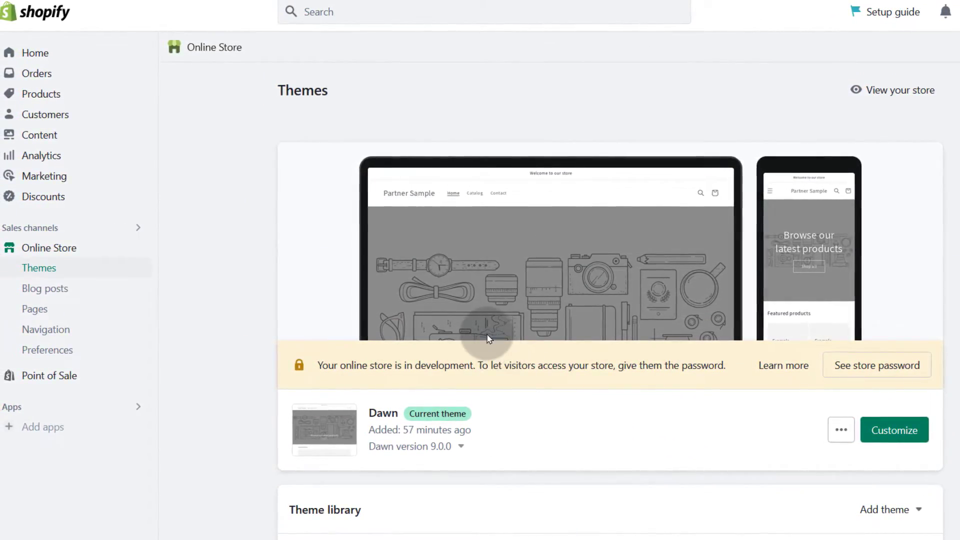
pyautogui.click(46, 294)
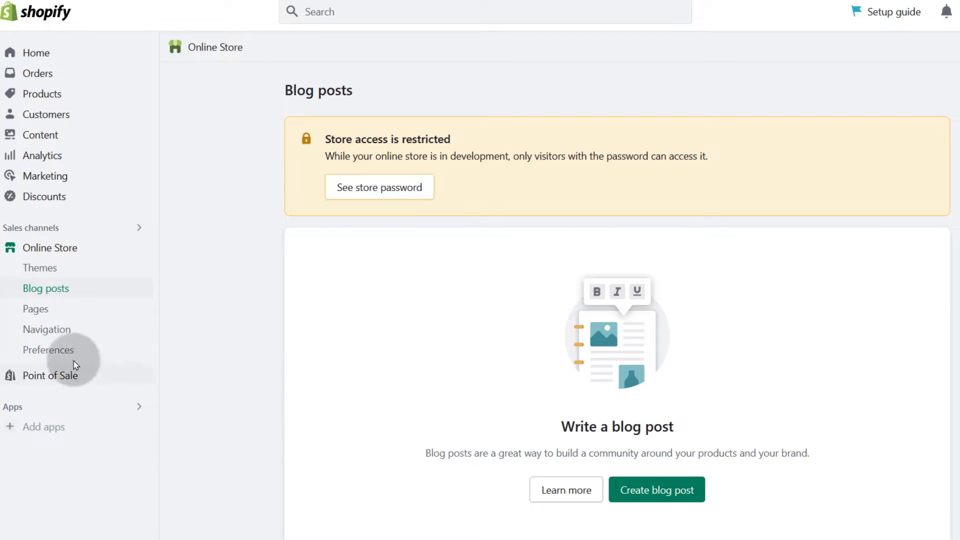
# Browse the Online Store Pages and Navigation menus, then open Preferences.
pyautogui.click(32, 309)
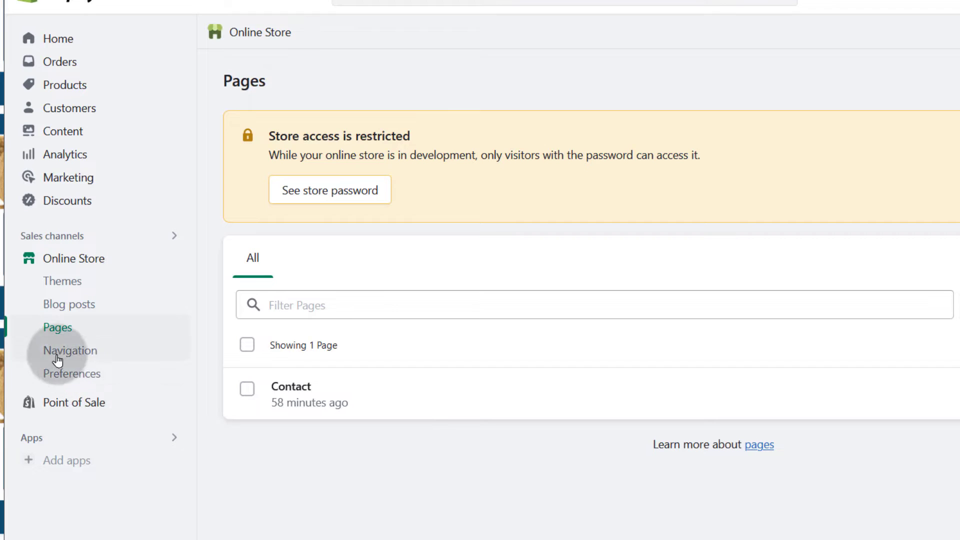
pyautogui.click(58, 351)
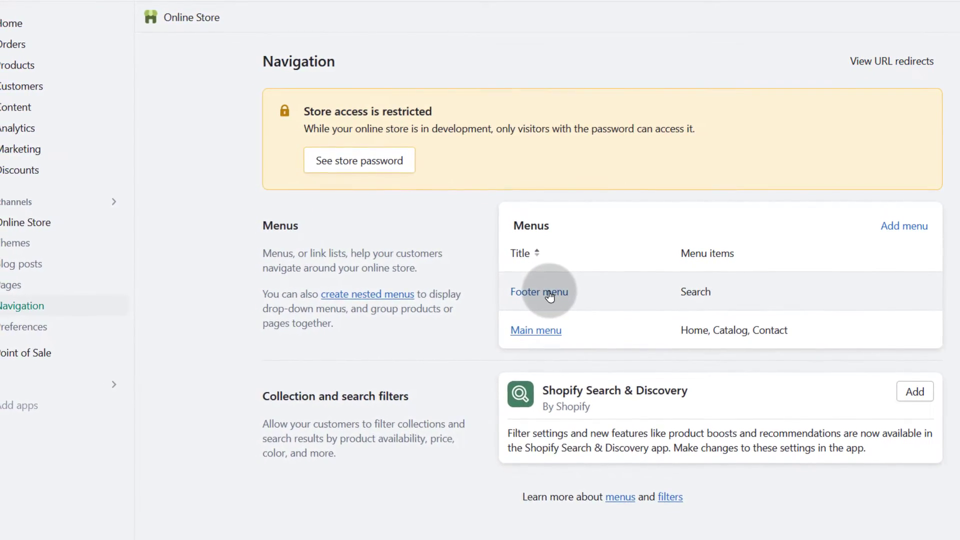
pyautogui.click(23, 330)
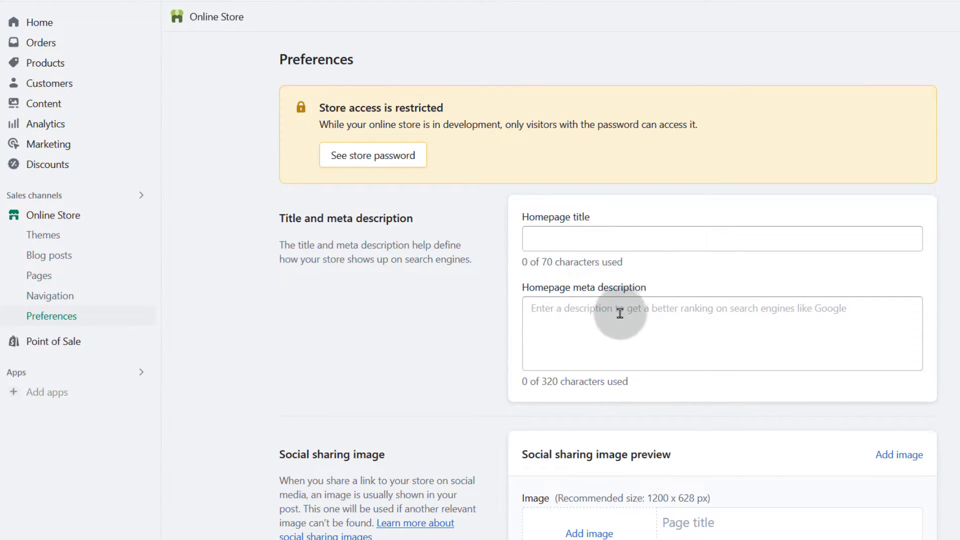
pyautogui.scroll(-3, 617, 315)
pyautogui.scroll(3, 615, 323)
pyautogui.scroll(-8, 611, 328)
pyautogui.scroll(-15, 495, 330)
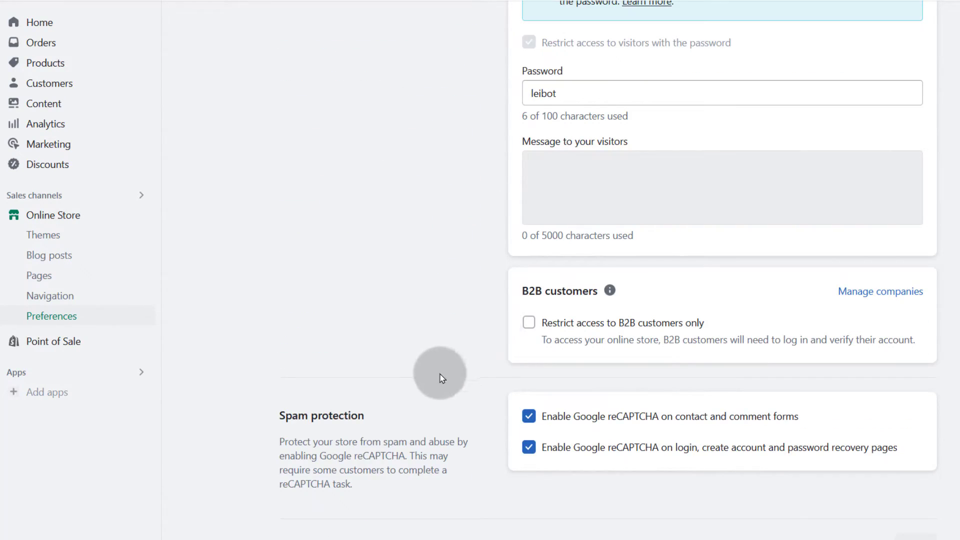
pyautogui.scroll(3, 467, 399)
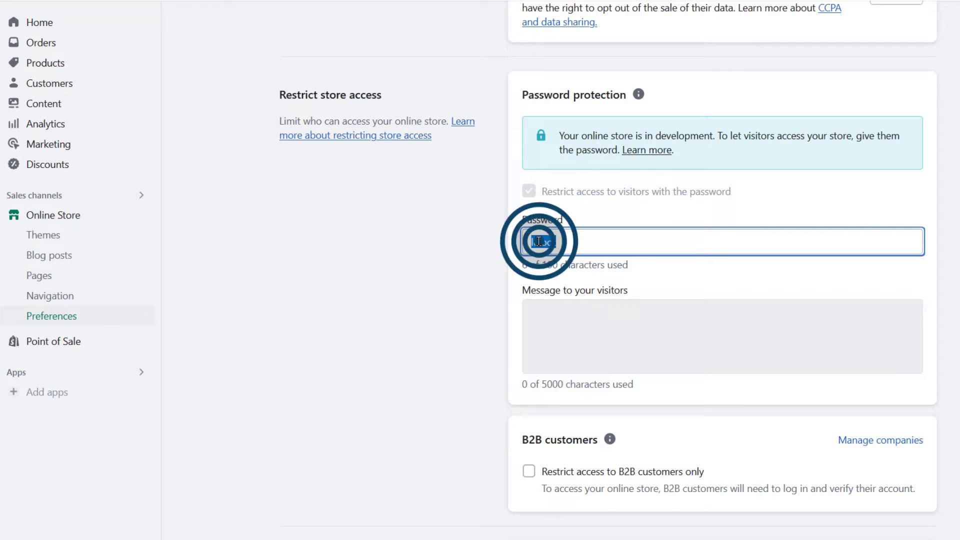
pyautogui.click(579, 369)
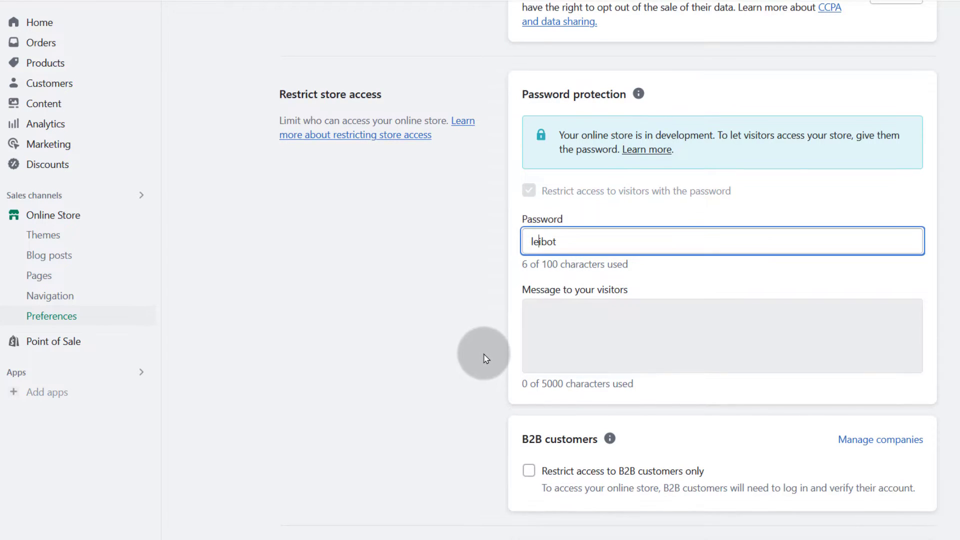
pyautogui.scroll(9, 476, 372)
pyautogui.scroll(18, 483, 344)
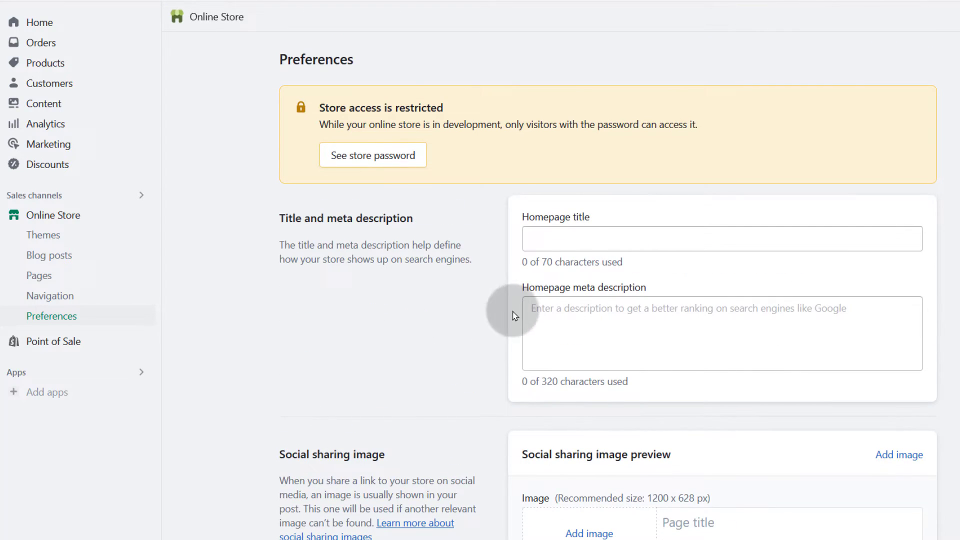
pyautogui.click(550, 233)
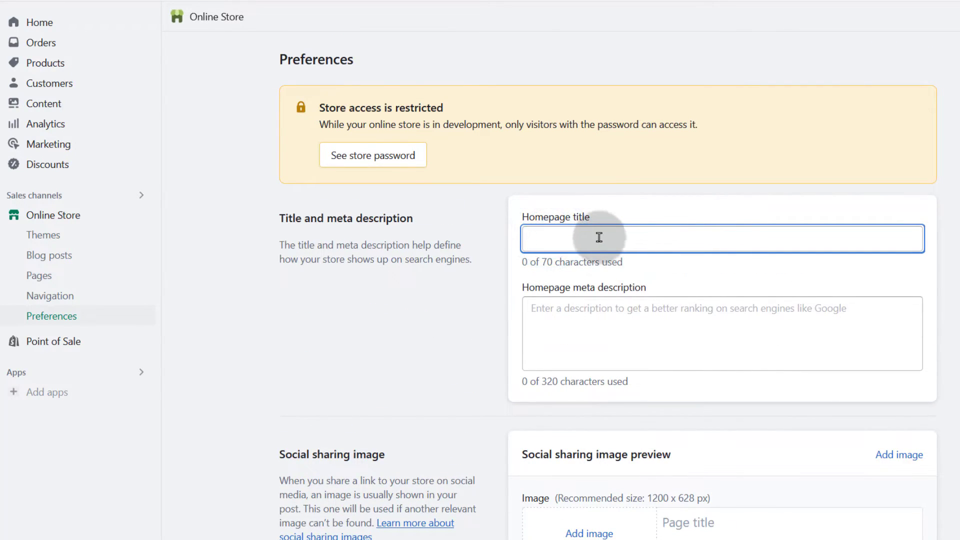
pyautogui.click(533, 314)
pyautogui.click(549, 229)
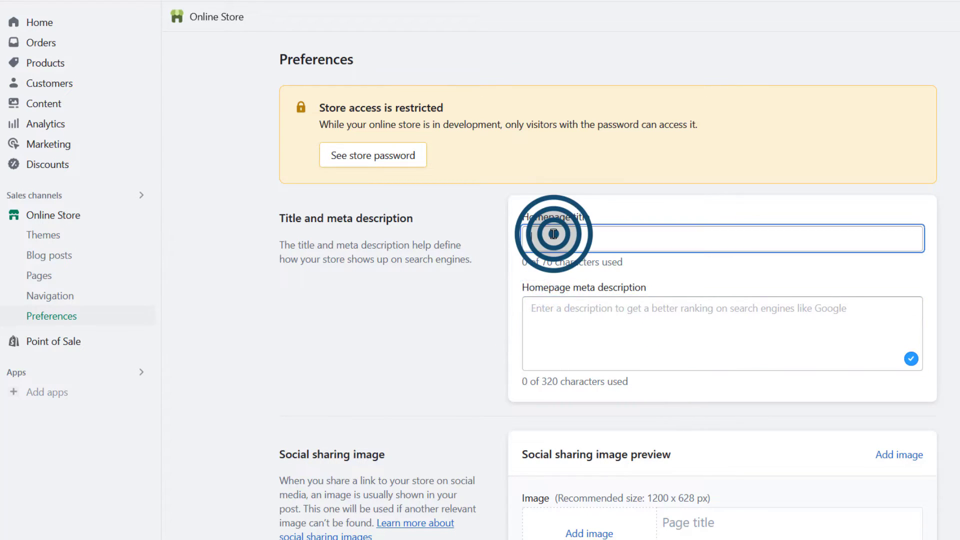
pyautogui.click(543, 327)
pyautogui.scroll(-4, 471, 411)
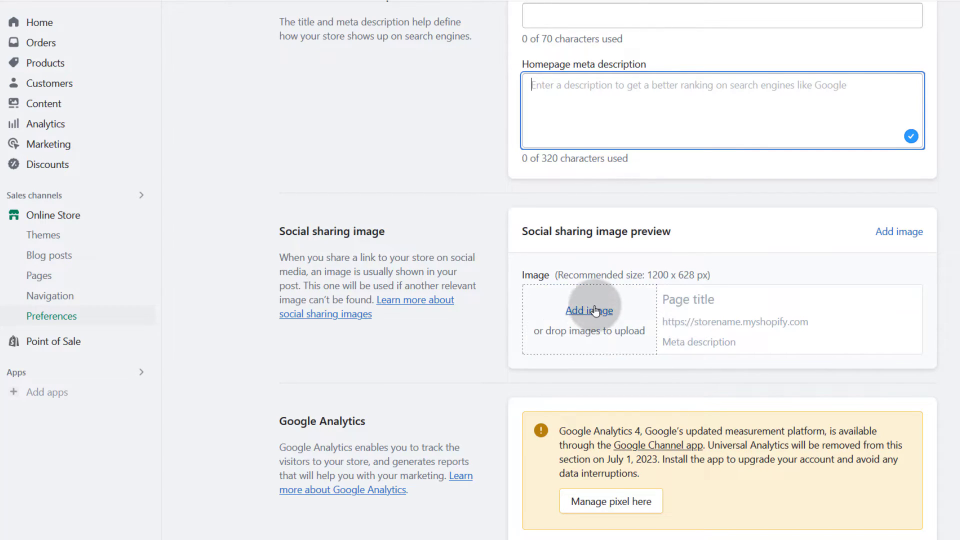
pyautogui.scroll(-5, 455, 397)
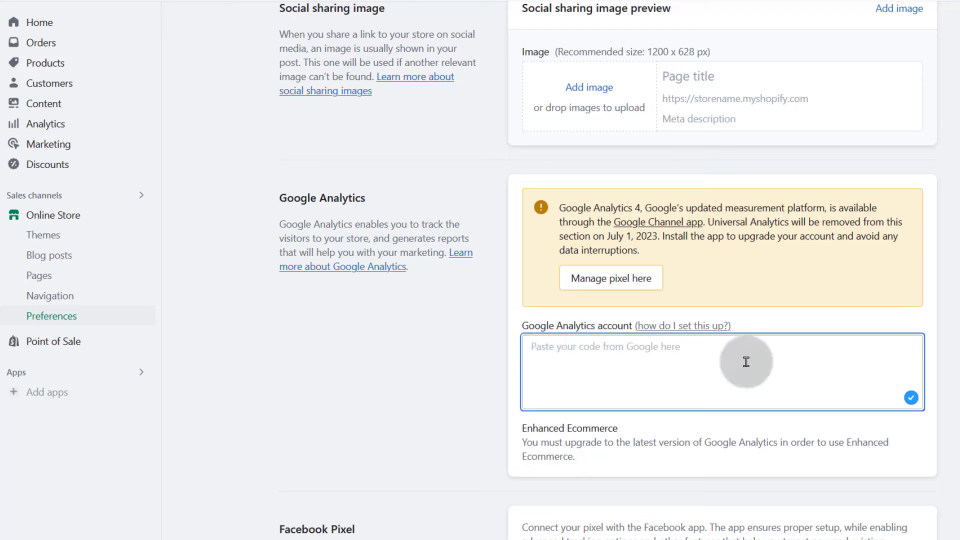
pyautogui.scroll(-8, 450, 368)
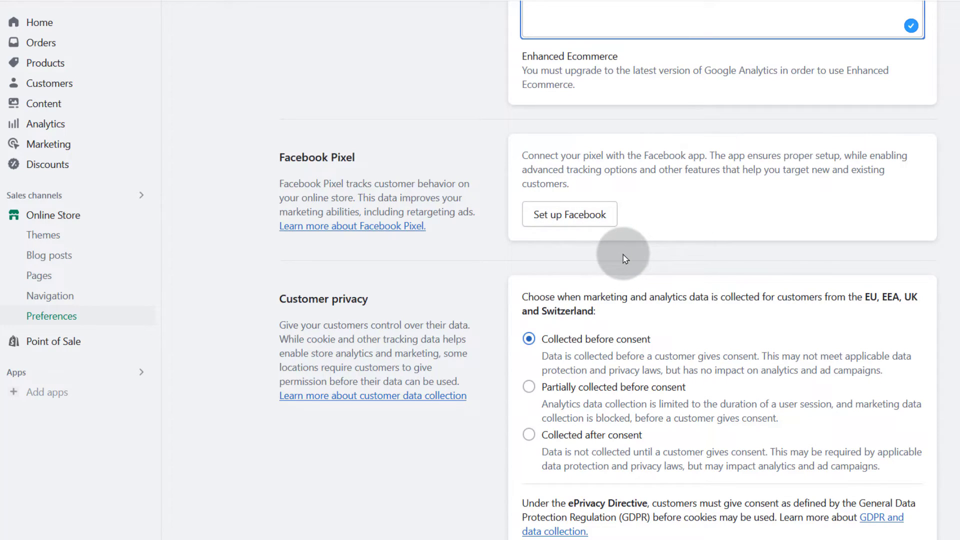
pyautogui.scroll(-3, 355, 334)
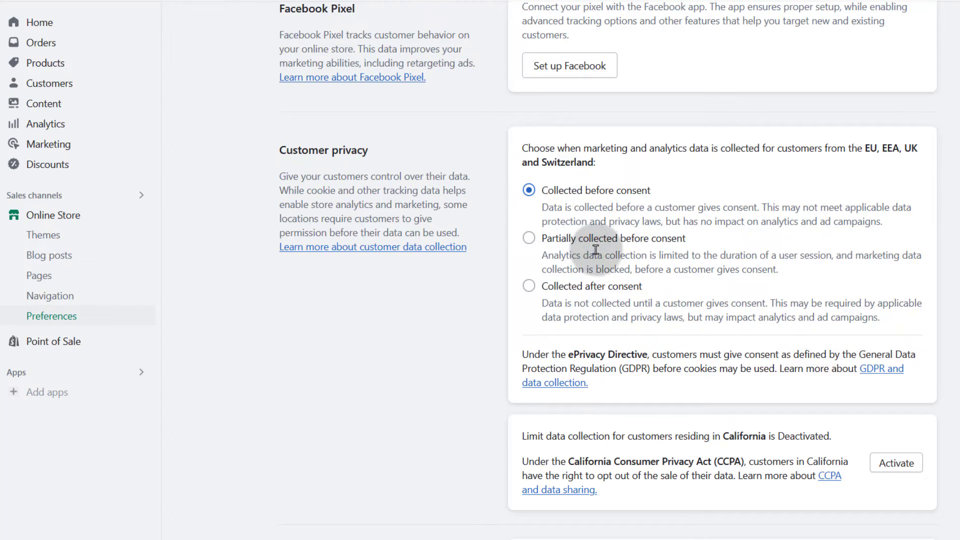
pyautogui.scroll(-3, 450, 375)
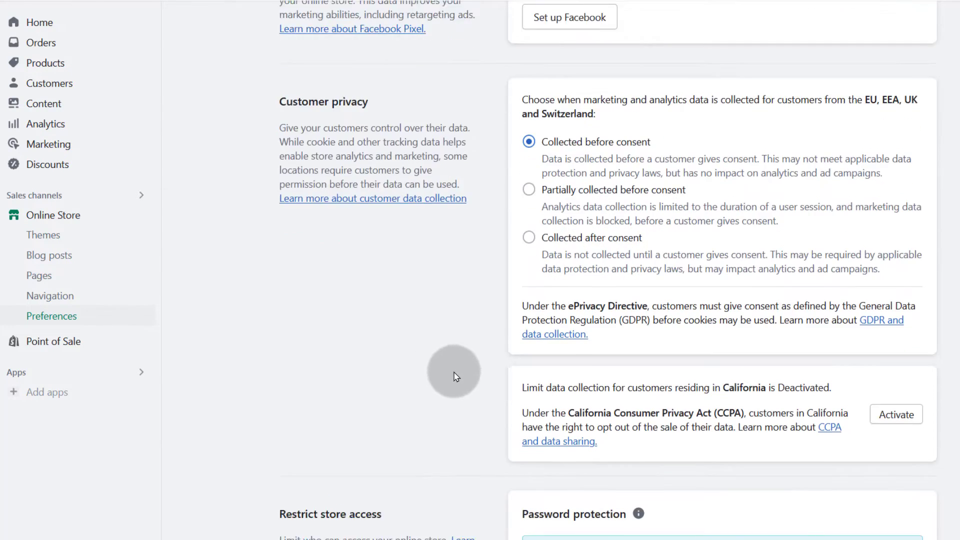
pyautogui.scroll(-9, 624, 318)
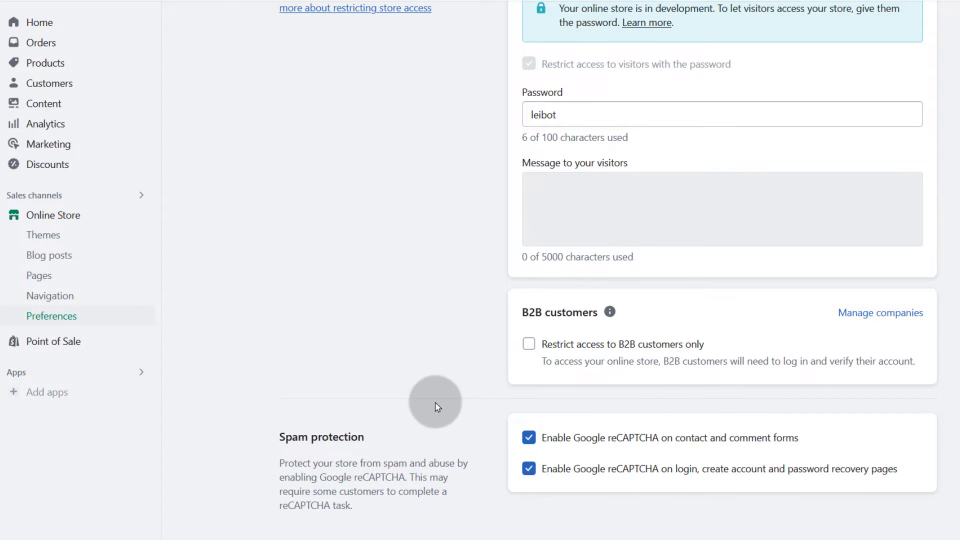
pyautogui.scroll(15, 521, 399)
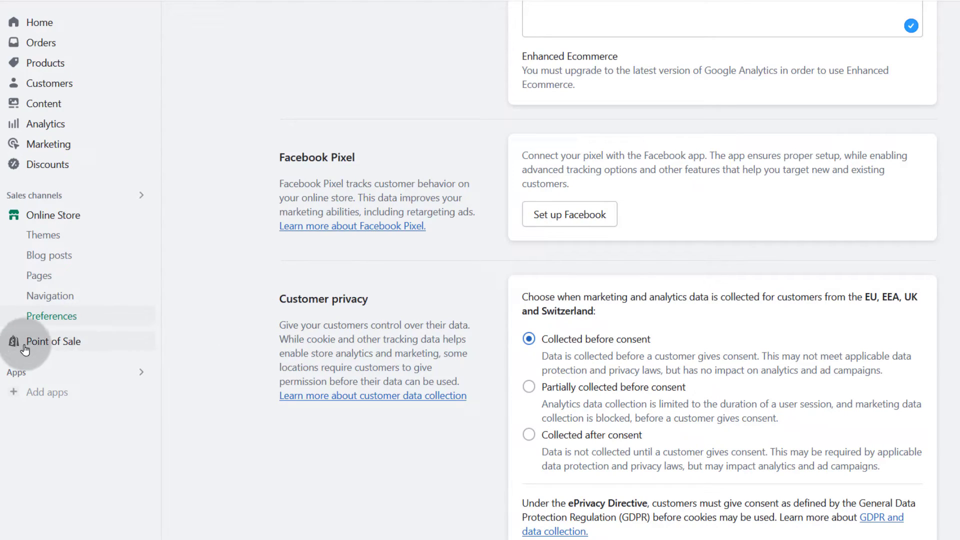
# Open Point of Sale's Getting started page, then try its Staff and Settings sections.
pyautogui.click(55, 341)
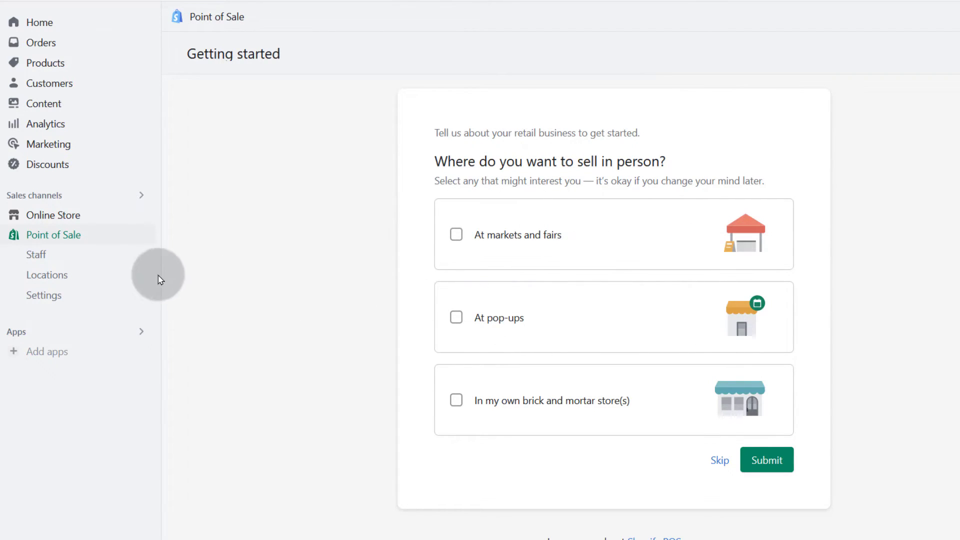
pyautogui.click(41, 255)
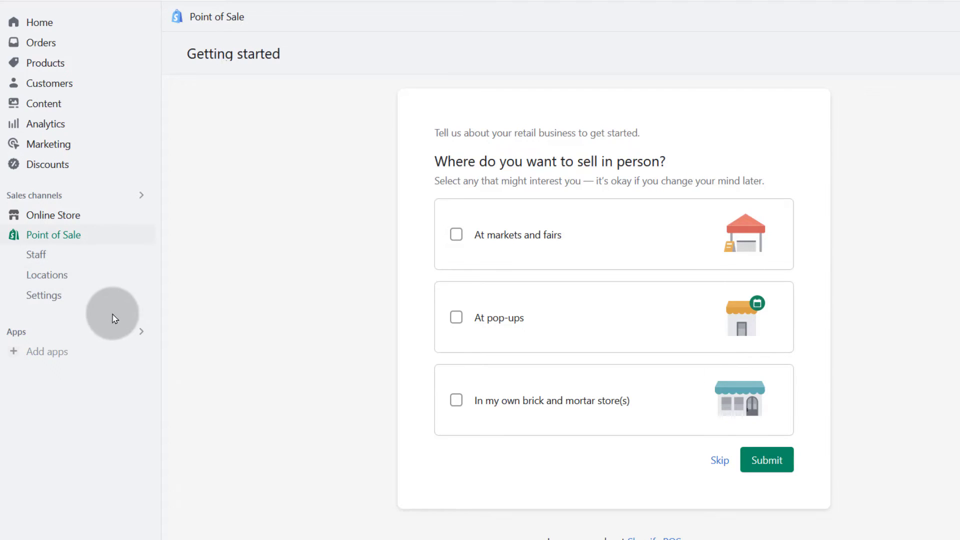
pyautogui.click(50, 297)
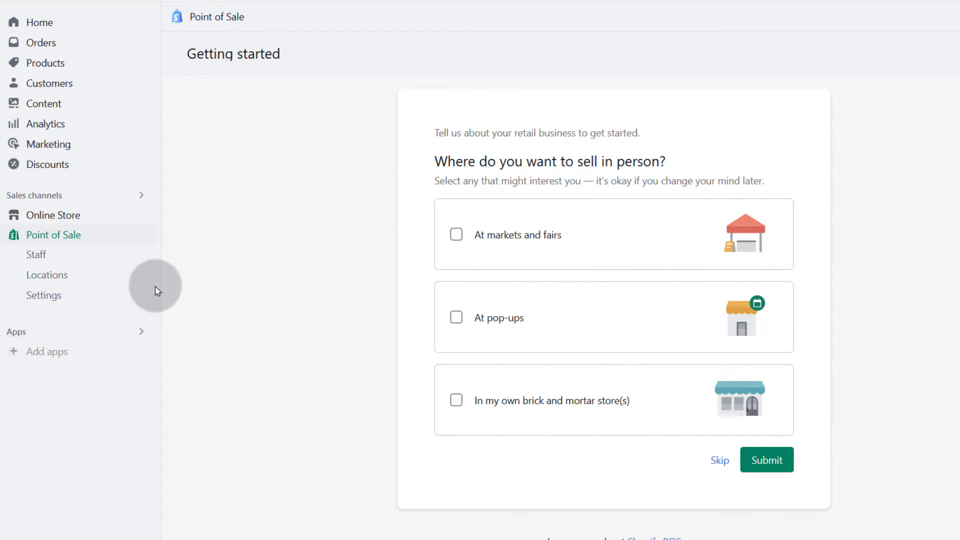
pyautogui.click(13, 353)
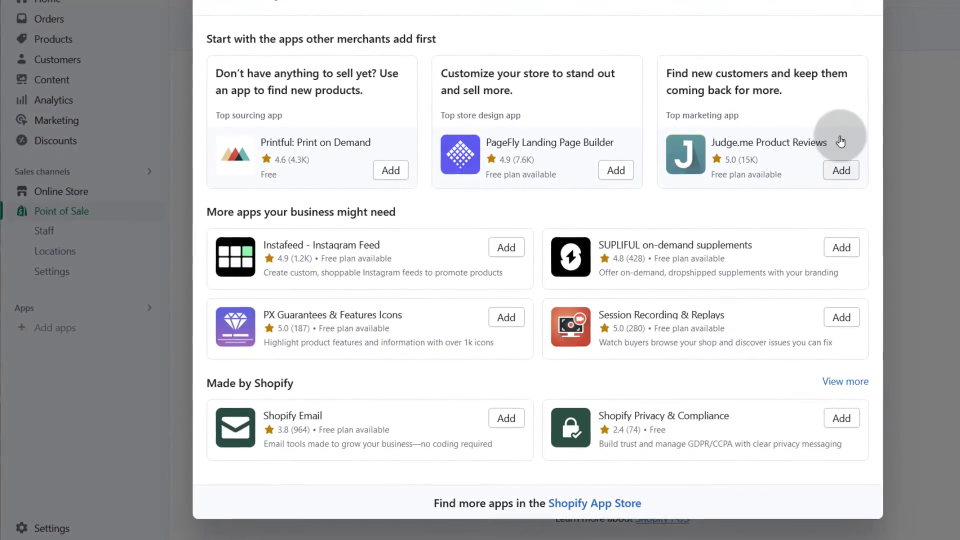
pyautogui.click(861, 4)
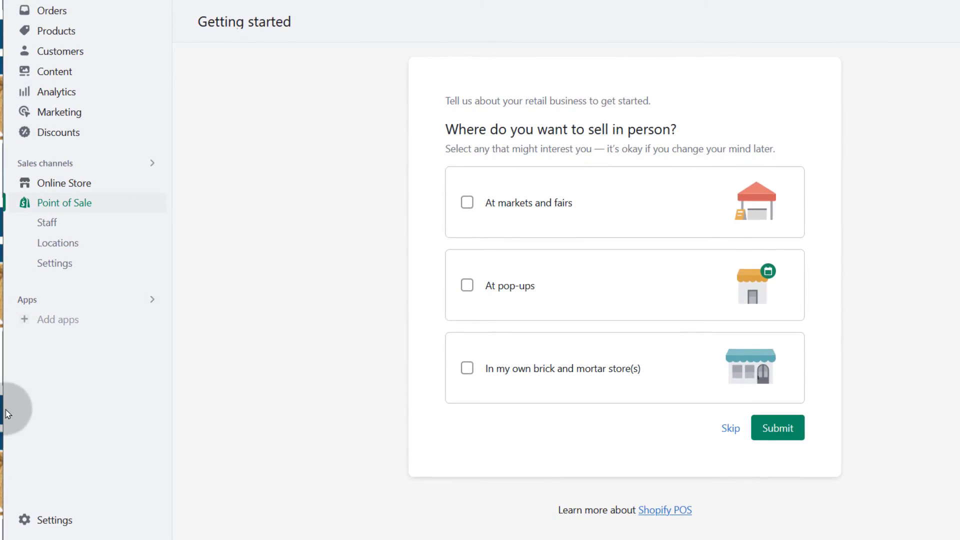
# Open Settings and scroll through the Store details page.
pyautogui.click(54, 520)
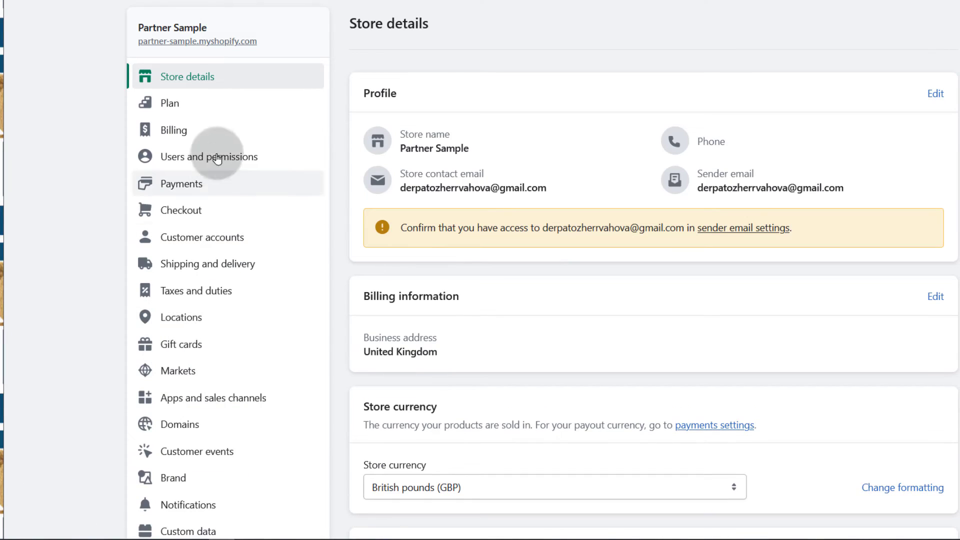
pyautogui.scroll(-10, 176, 291)
pyautogui.scroll(10, 184, 287)
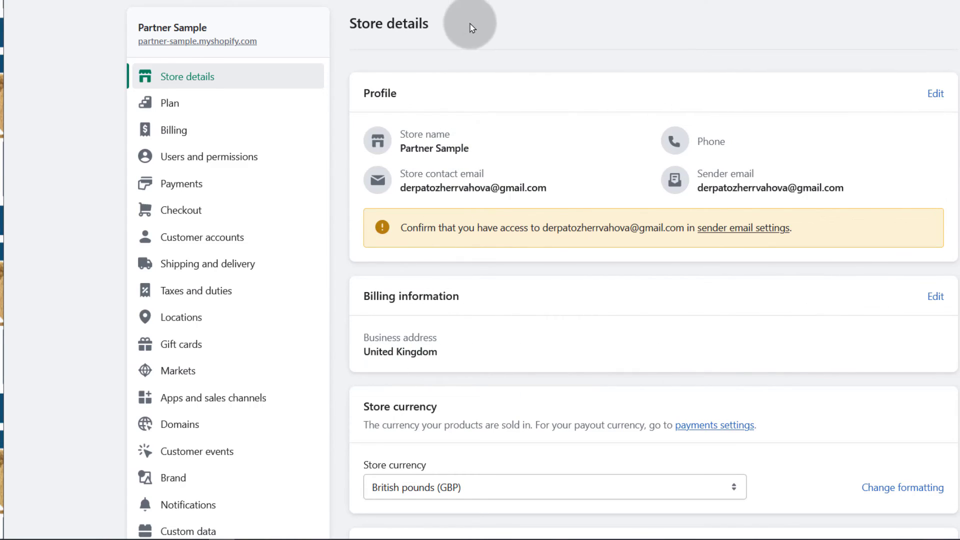
pyautogui.scroll(-3, 352, 357)
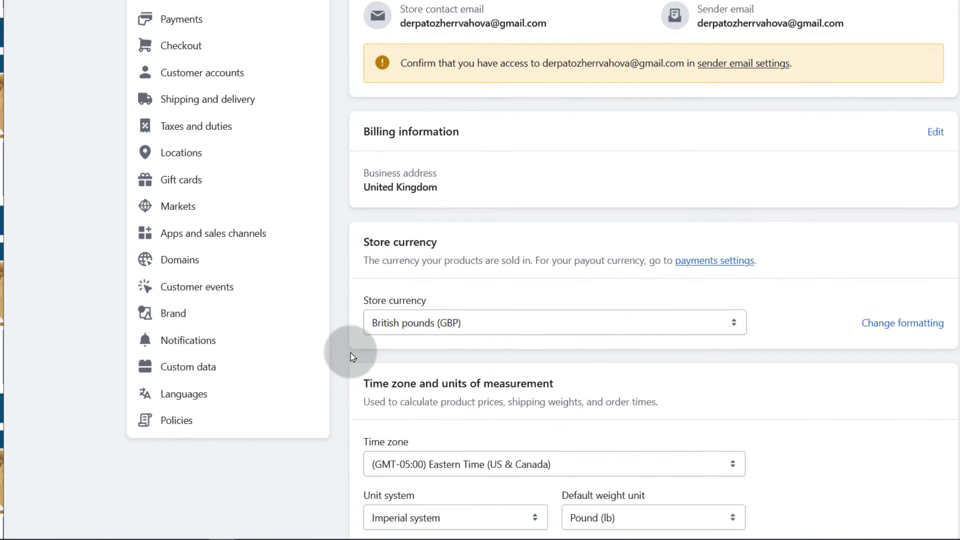
pyautogui.scroll(-3, 350, 356)
pyautogui.scroll(2, 350, 344)
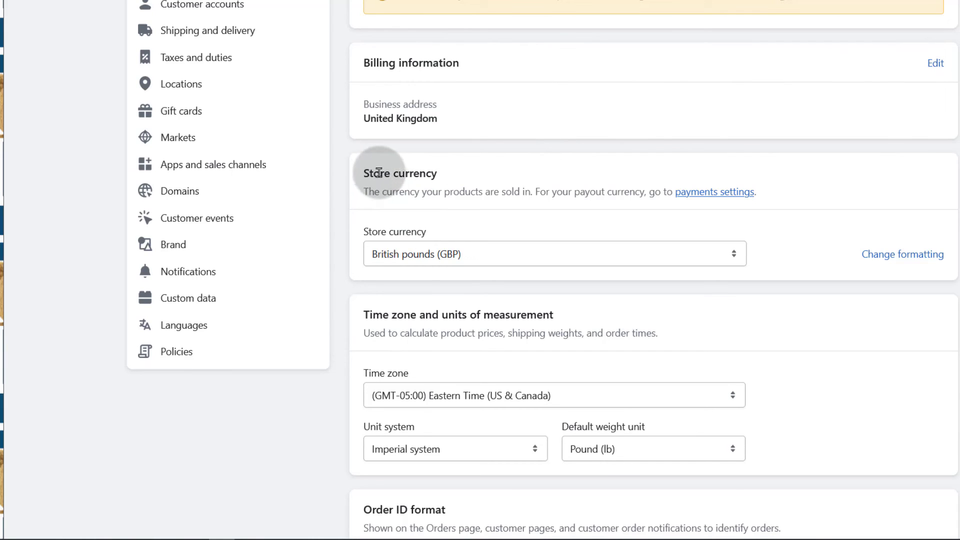
# Confirm the store currency stays British pounds (GBP), then go to Plan.
pyautogui.click(550, 253)
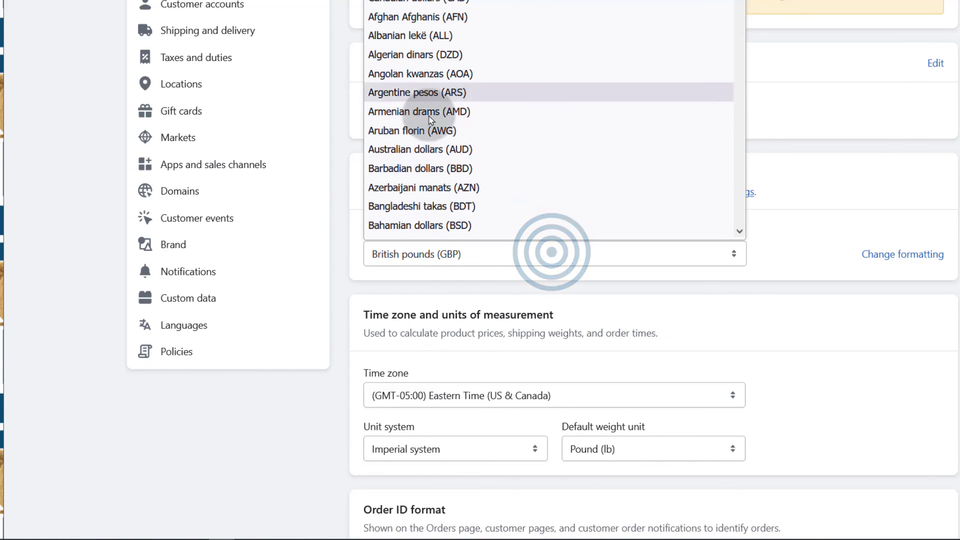
pyautogui.click(348, 150)
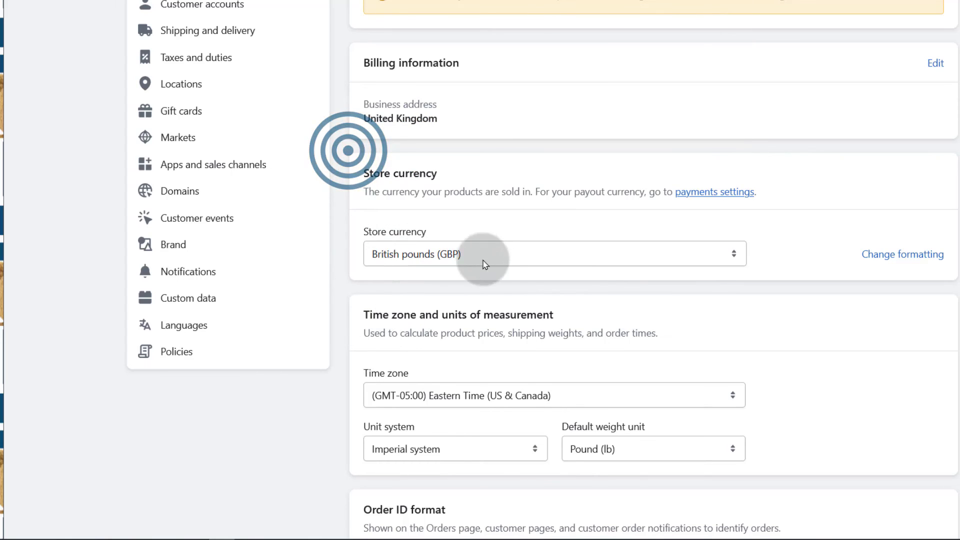
pyautogui.scroll(-3, 480, 280)
pyautogui.scroll(-2, 485, 397)
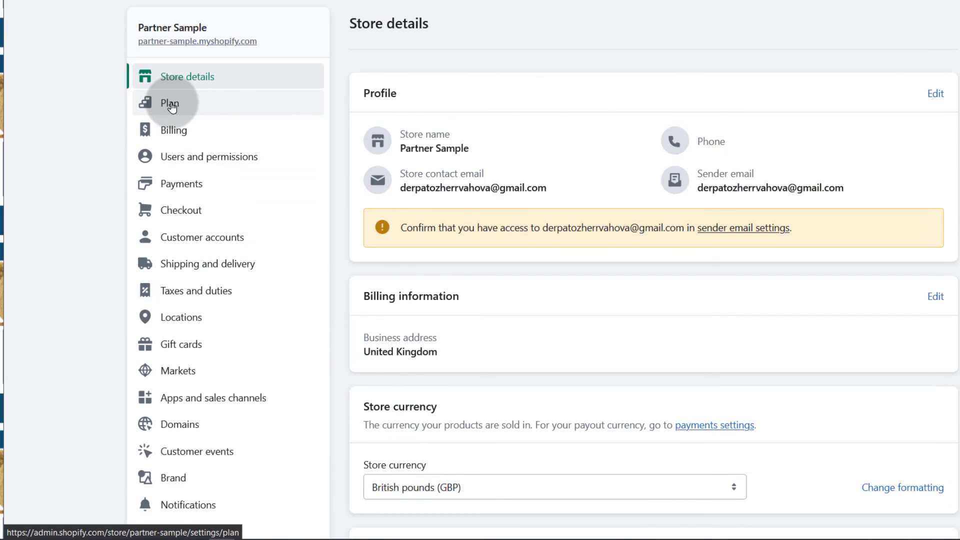
pyautogui.click(170, 104)
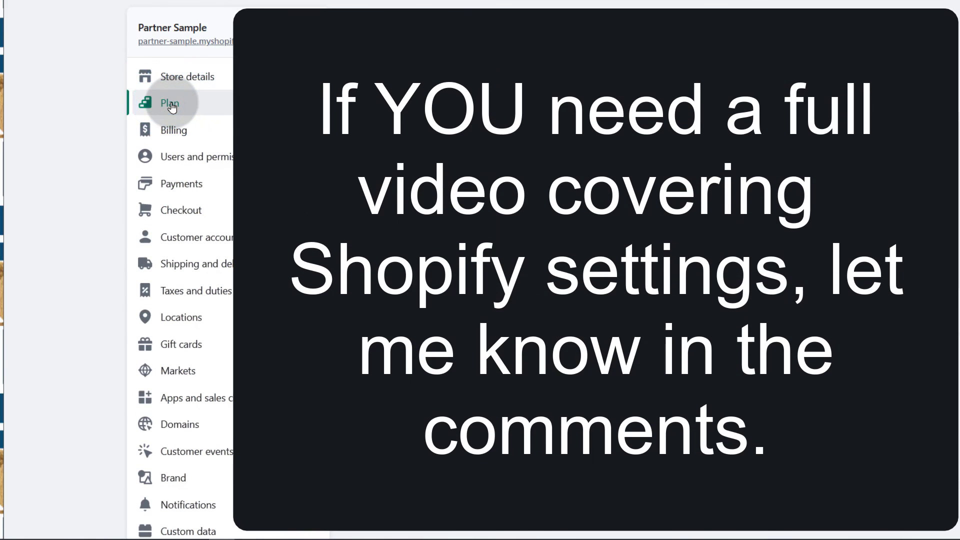